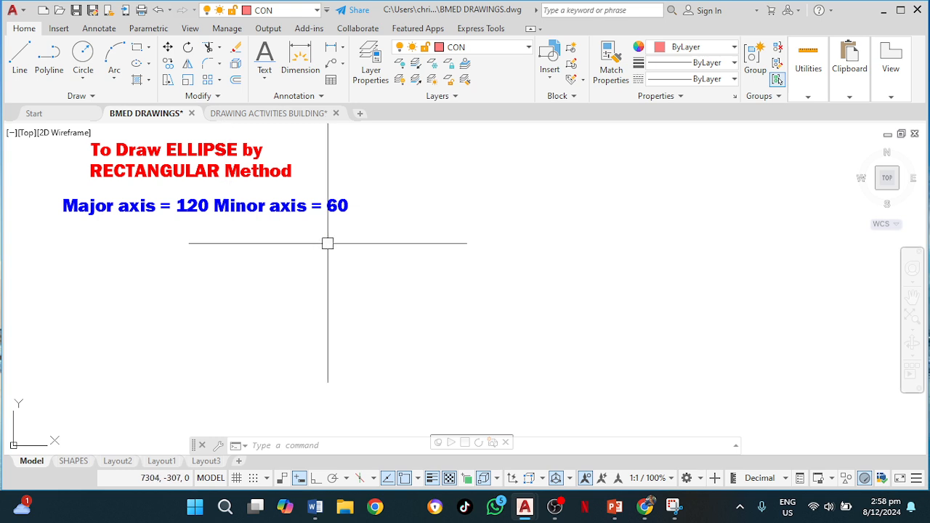
Draw a rectangle 120 wide by 60 high using the Rectangle command.
click(142, 50)
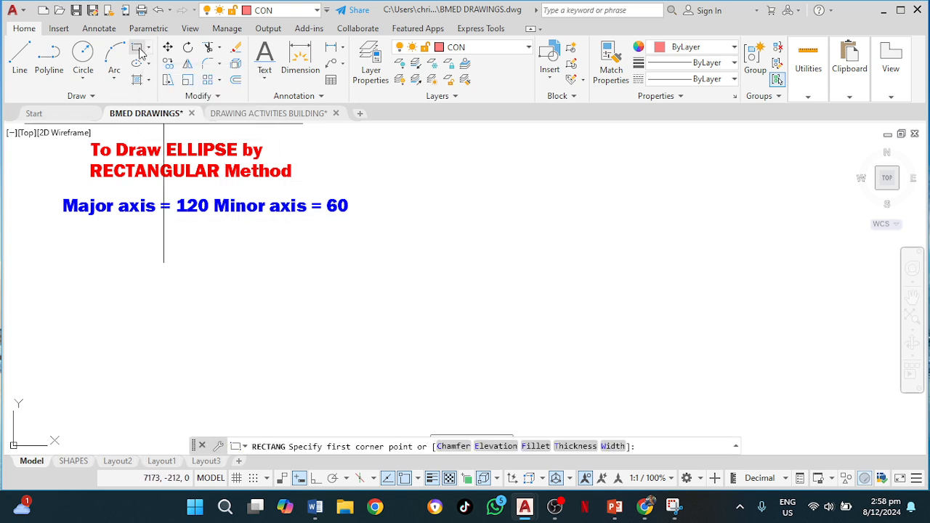
click(408, 378)
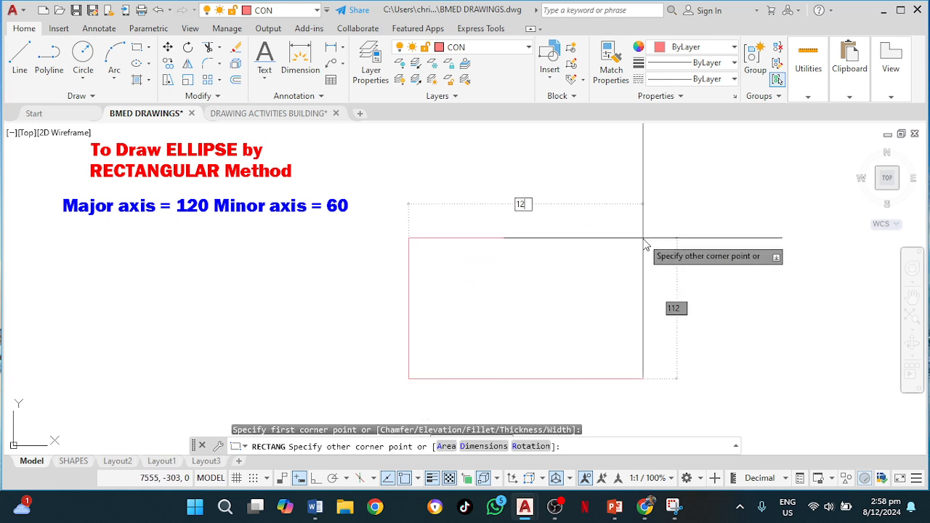
key(Tab)
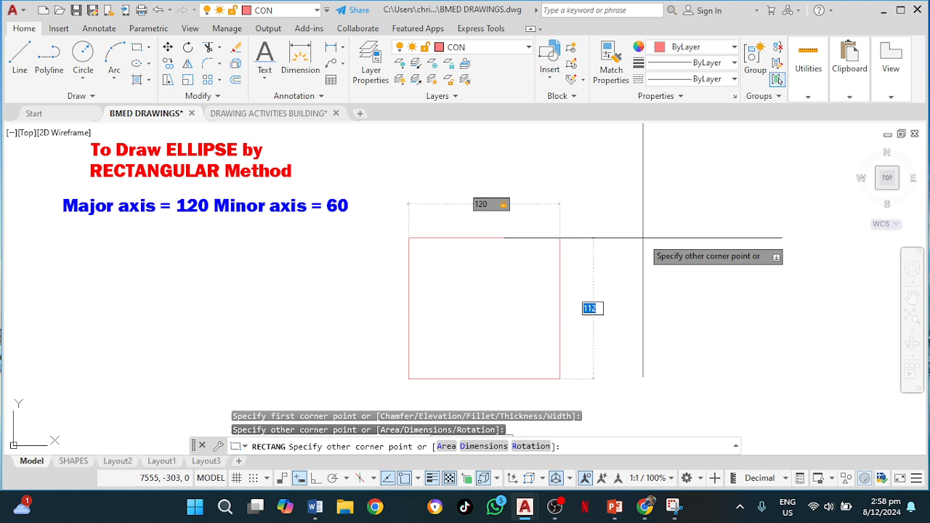
key(Return)
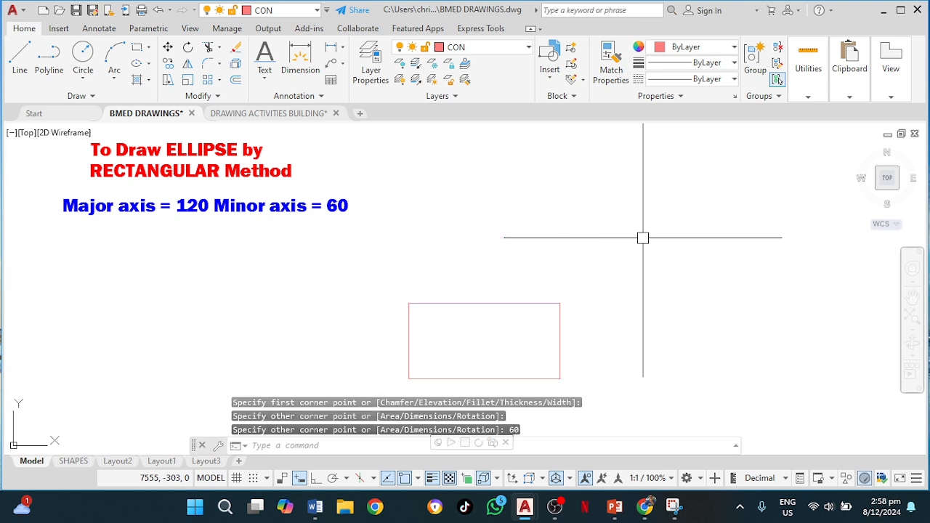
Draw a vertical centre line joining the midpoints of the rectangle's top and bottom edges.
scroll(531, 336, up, 3)
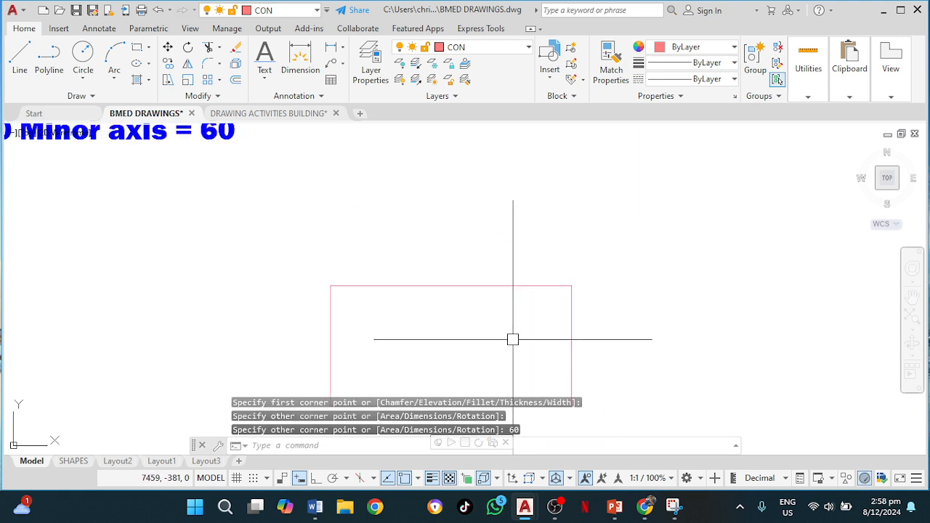
middle_drag(513, 340, 508, 260)
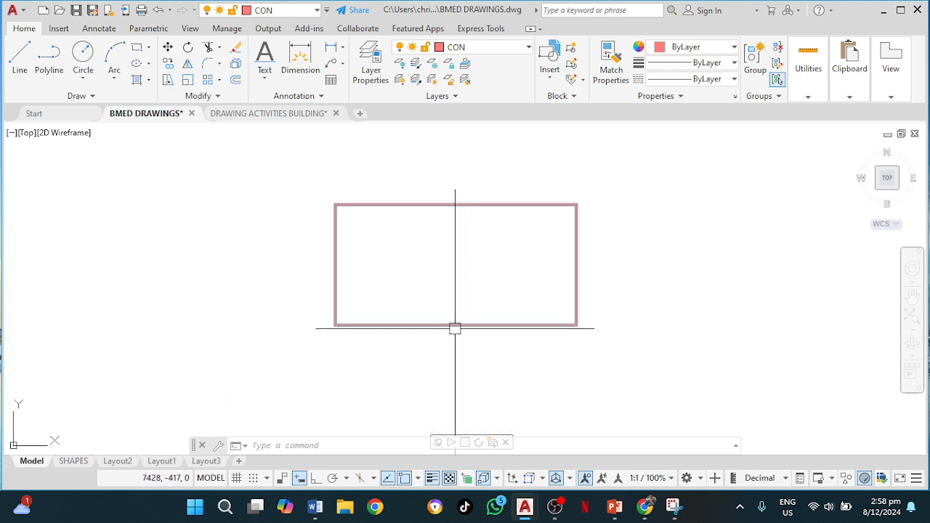
click(20, 58)
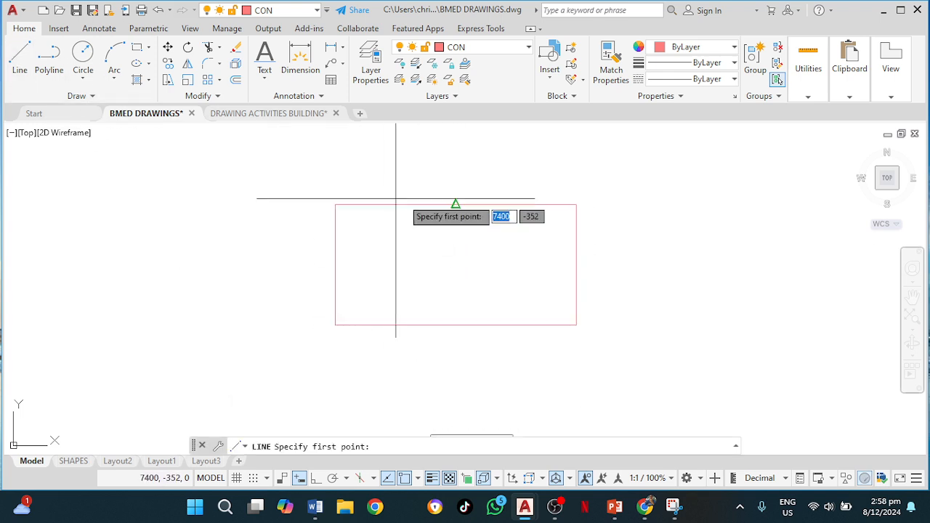
click(456, 204)
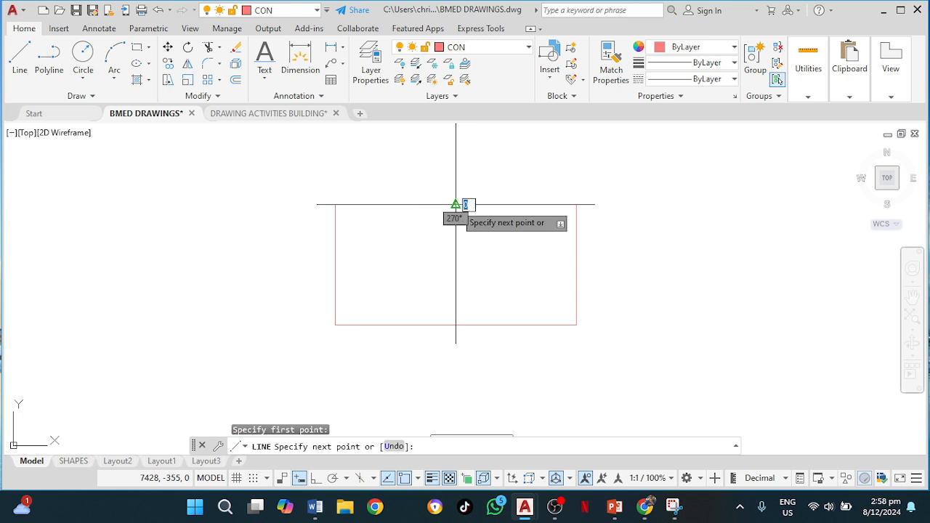
click(455, 325)
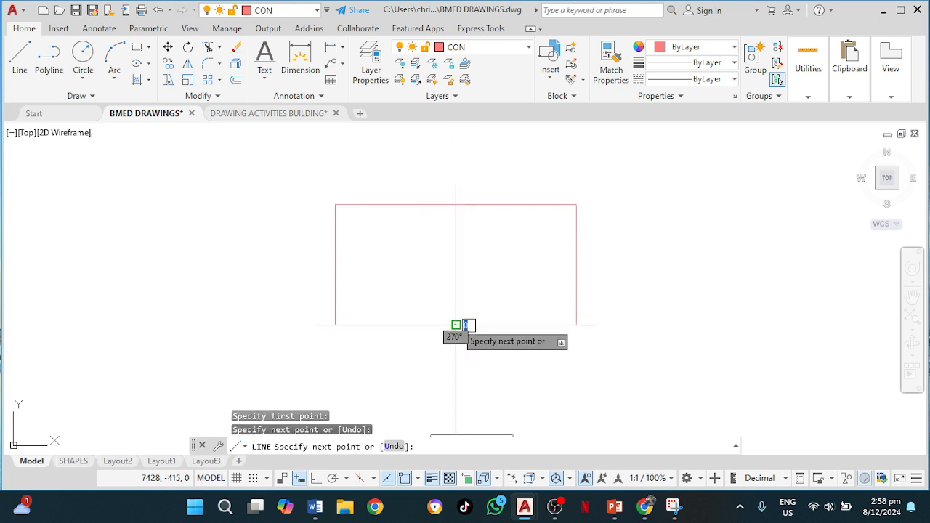
key(Return)
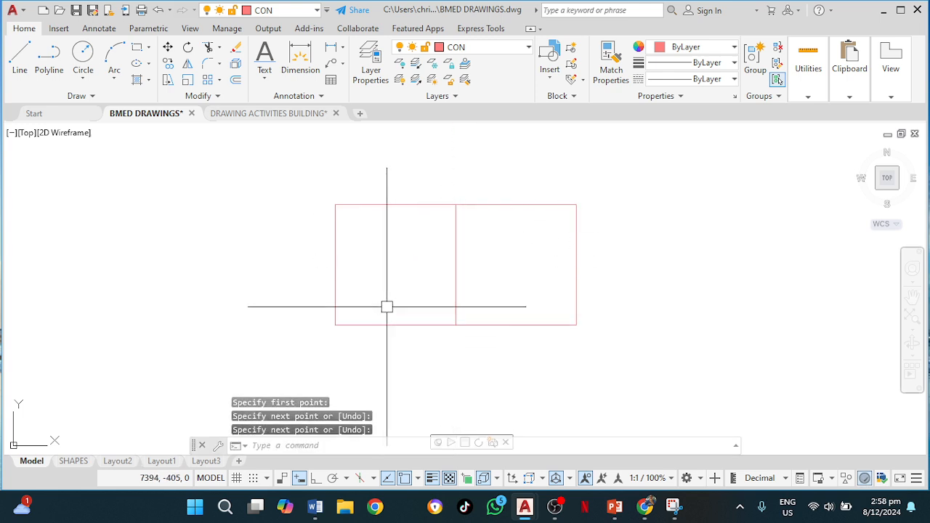
Draw a horizontal centre line joining the midpoints of the rectangle's left and right edges.
key(Return)
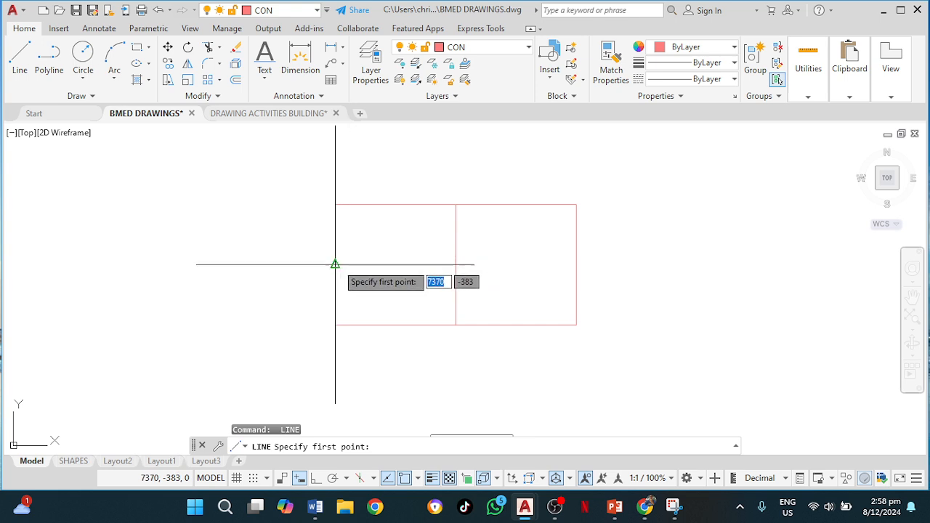
click(335, 264)
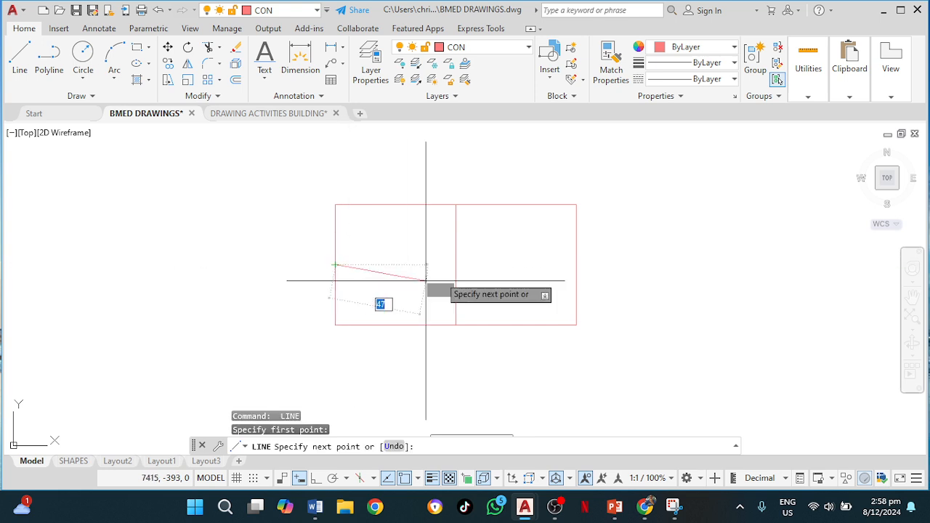
click(576, 264)
key(Return)
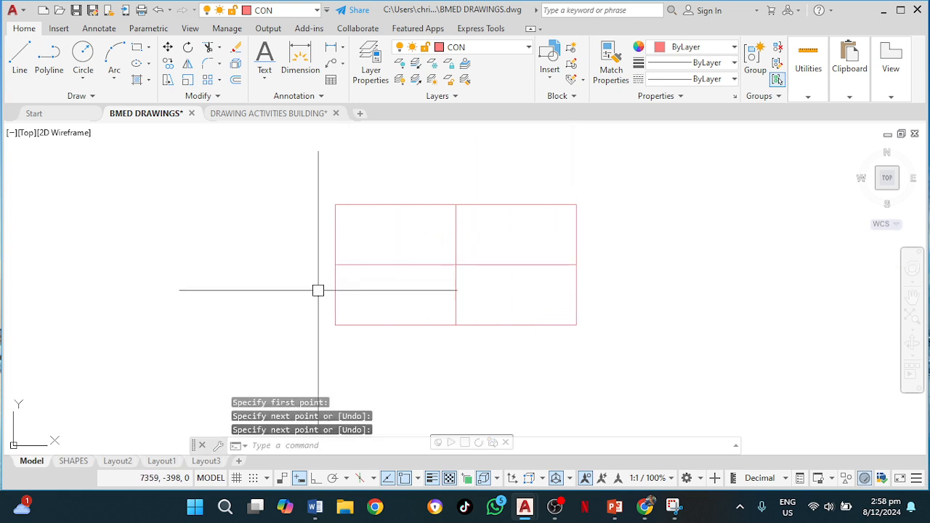
Explode the rectangle into separate lines.
scroll(334, 277, up, 2)
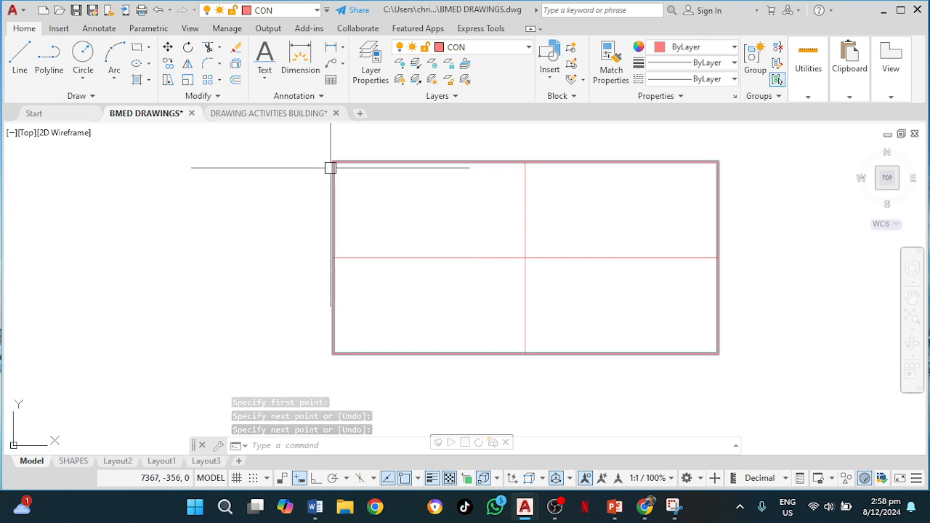
click(334, 221)
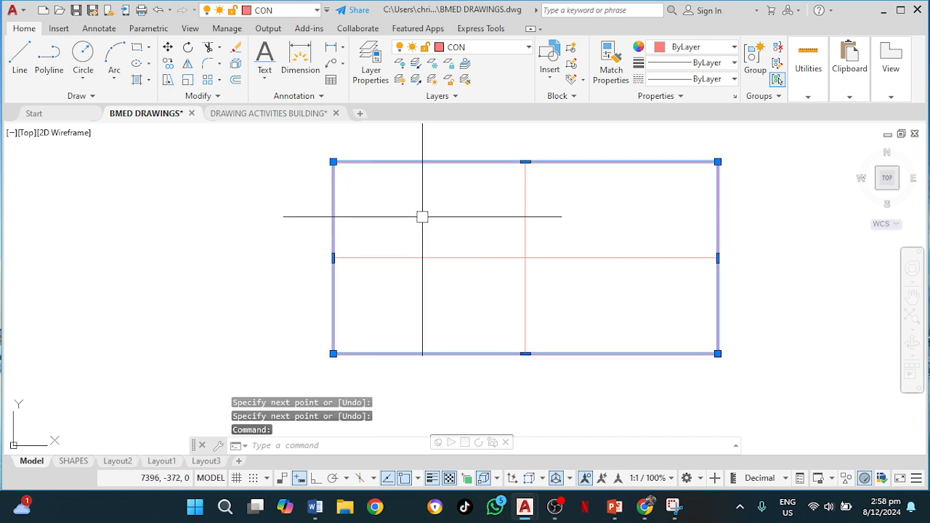
text(x)
key(Return)
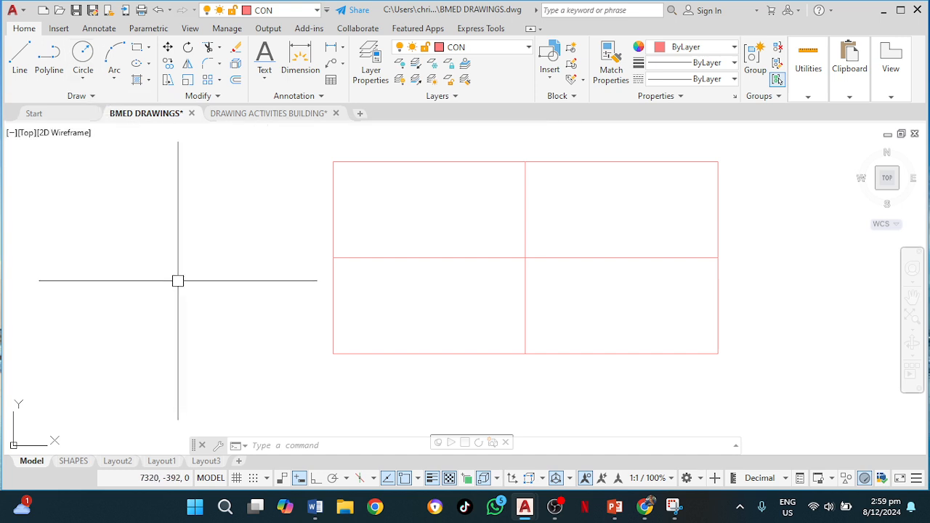
Place a point marker beside the rectangle using the POINT command.
text(n)
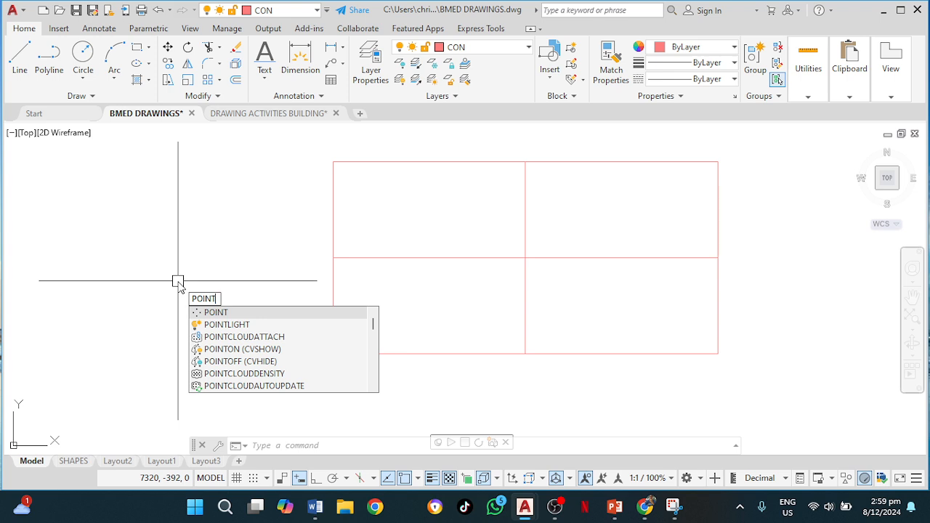
text(t)
key(Return)
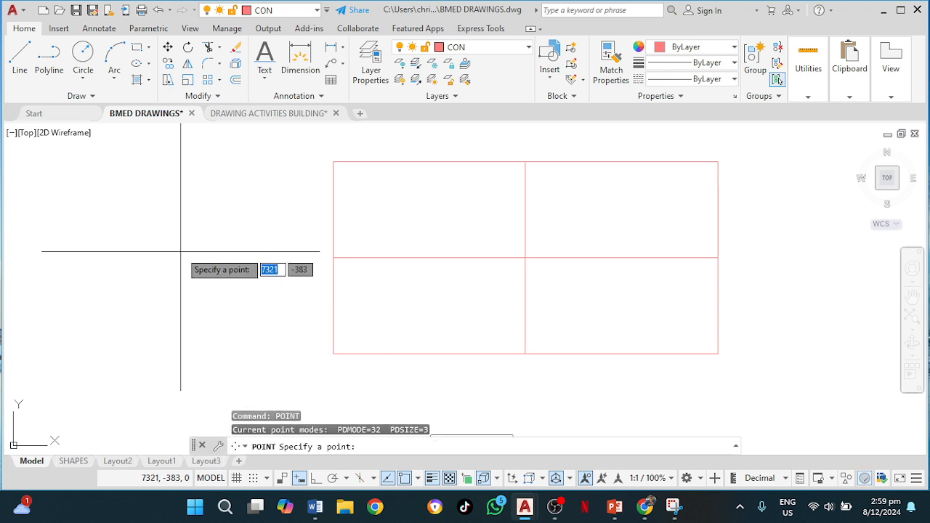
click(181, 252)
Copy the point marker to three positions on the rectangle's left edge and three along the horizontal centre line.
scroll(180, 253, up, 2)
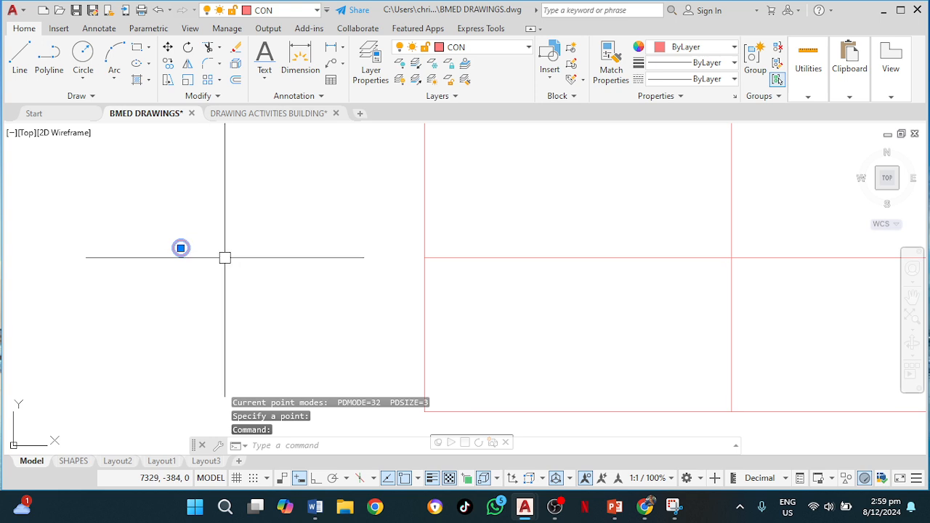
text(co)
key(Return)
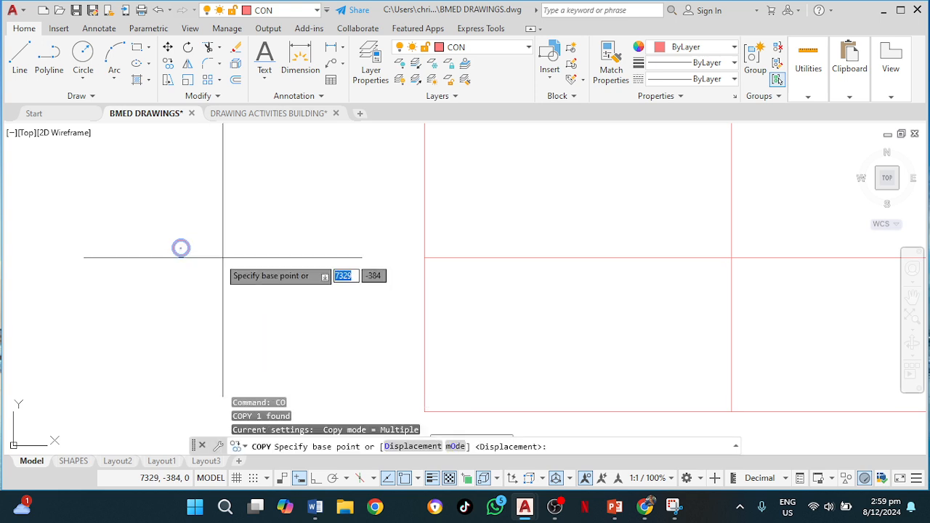
click(180, 247)
scroll(294, 232, down, 2)
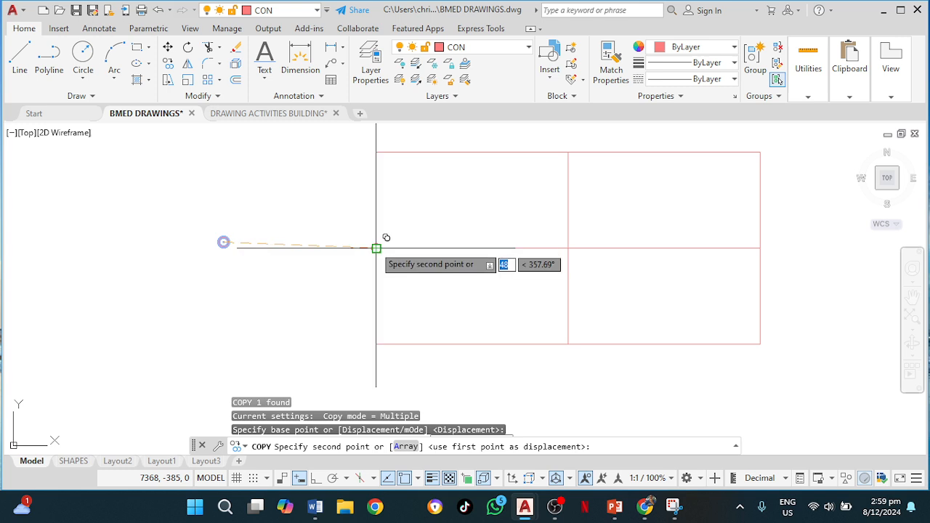
click(376, 205)
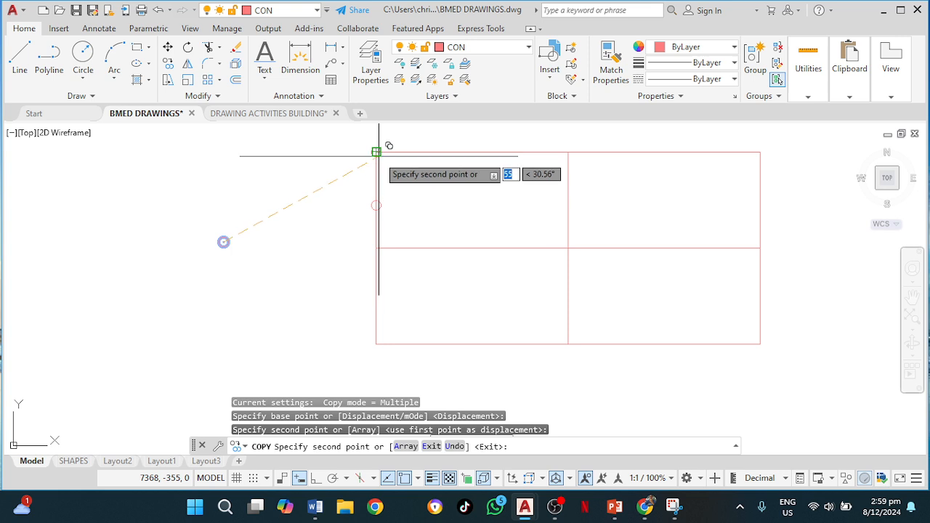
click(375, 178)
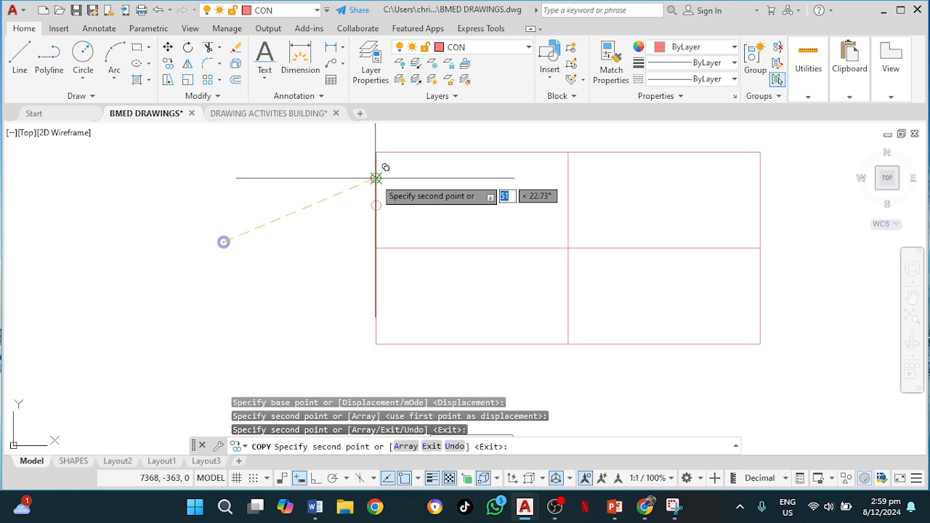
click(376, 230)
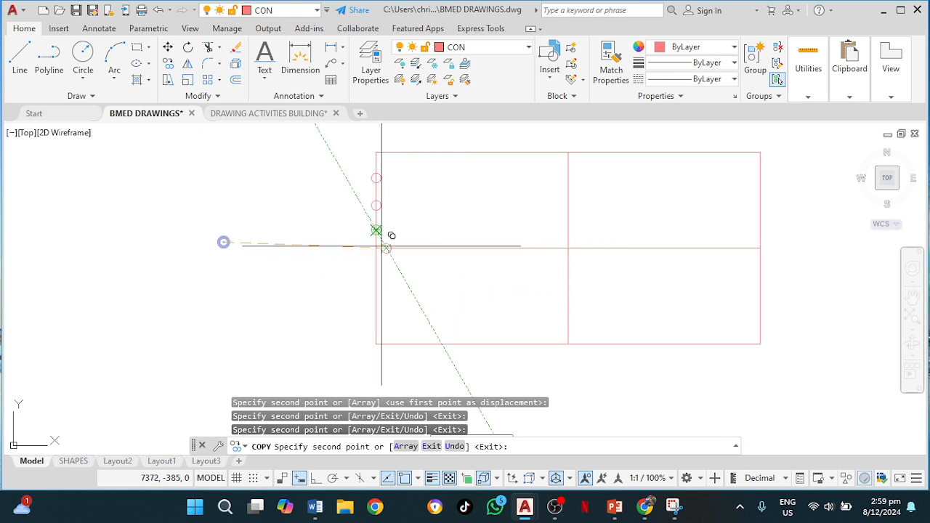
click(472, 249)
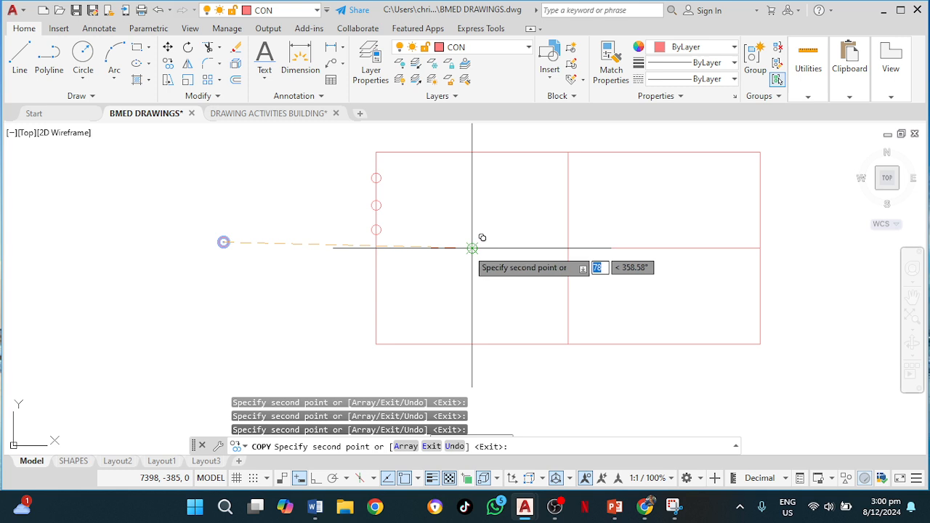
click(426, 248)
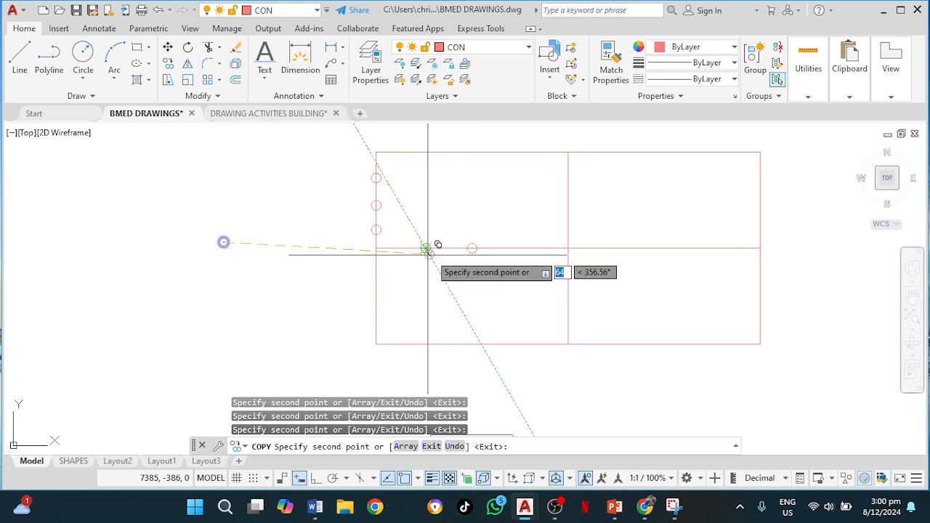
click(523, 249)
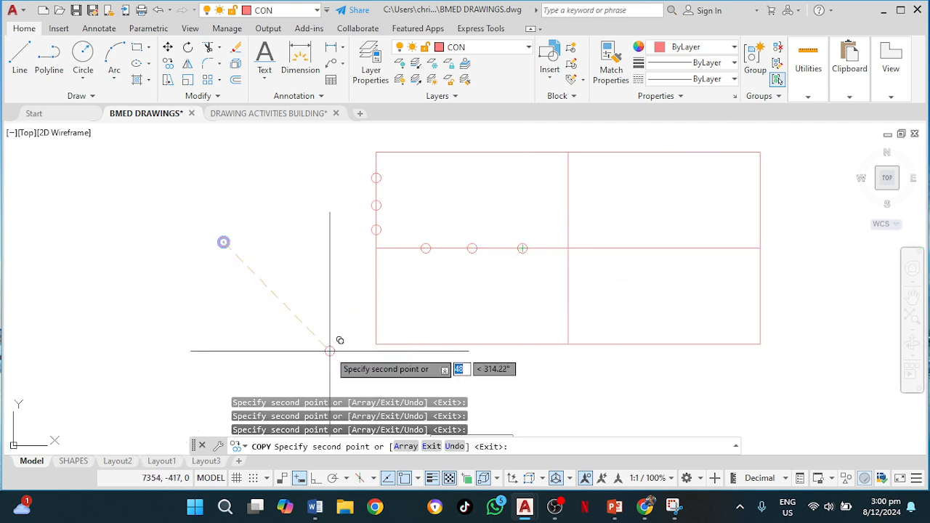
key(Escape)
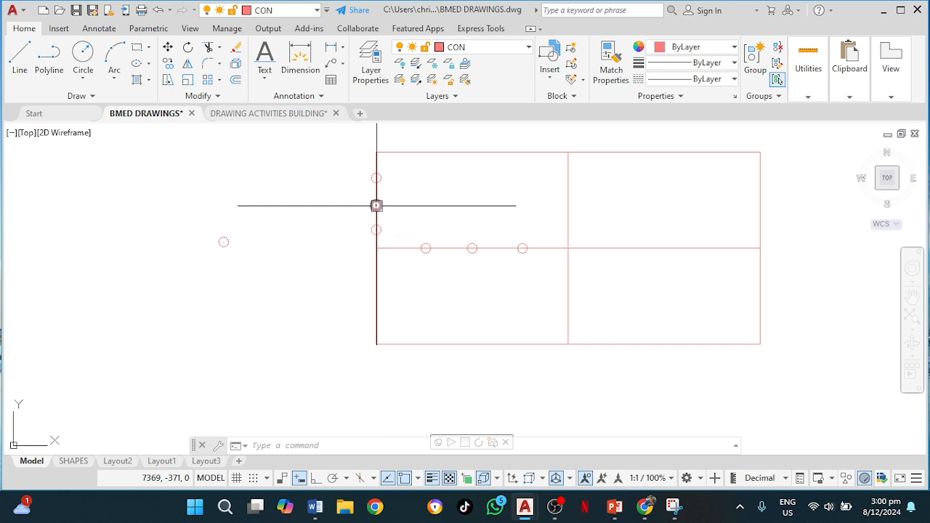
Reposition the two upper point markers on the rectangle's left edge using their grips.
scroll(375, 205, up, 2)
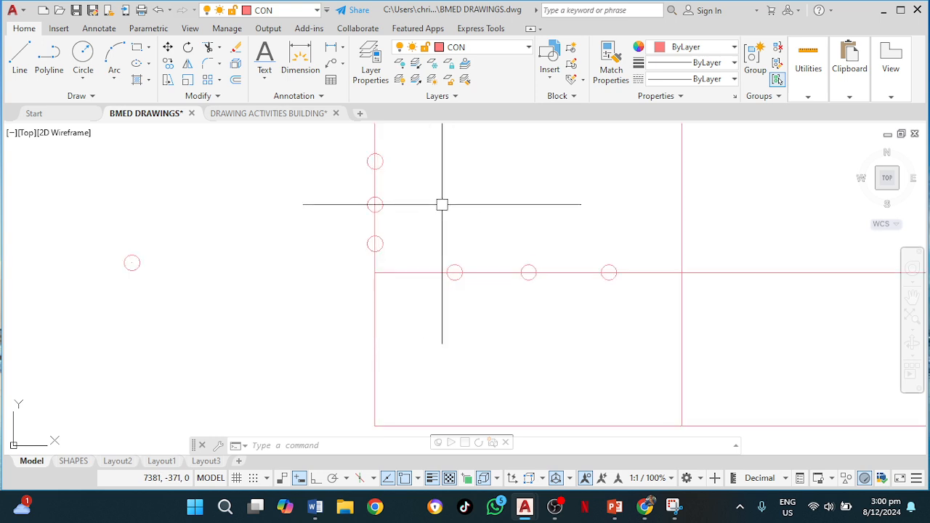
middle_drag(419, 217, 411, 271)
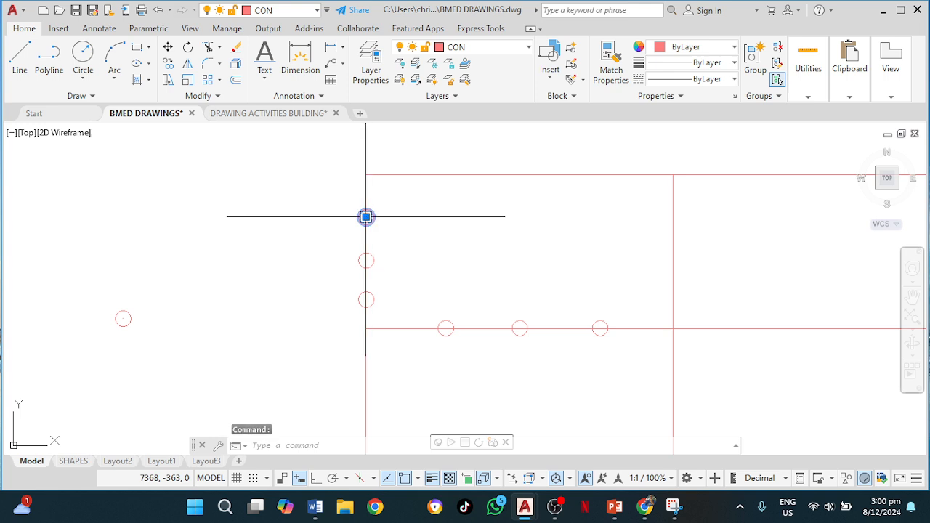
click(366, 217)
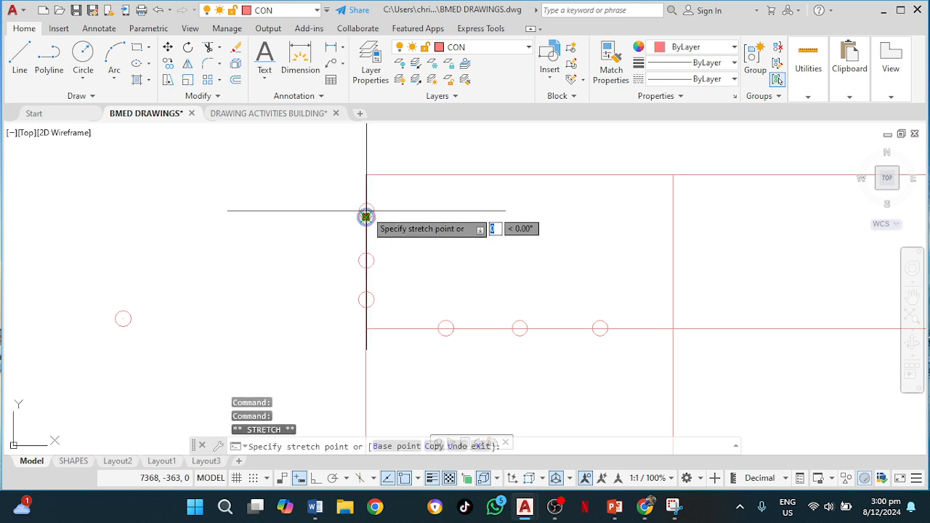
click(366, 206)
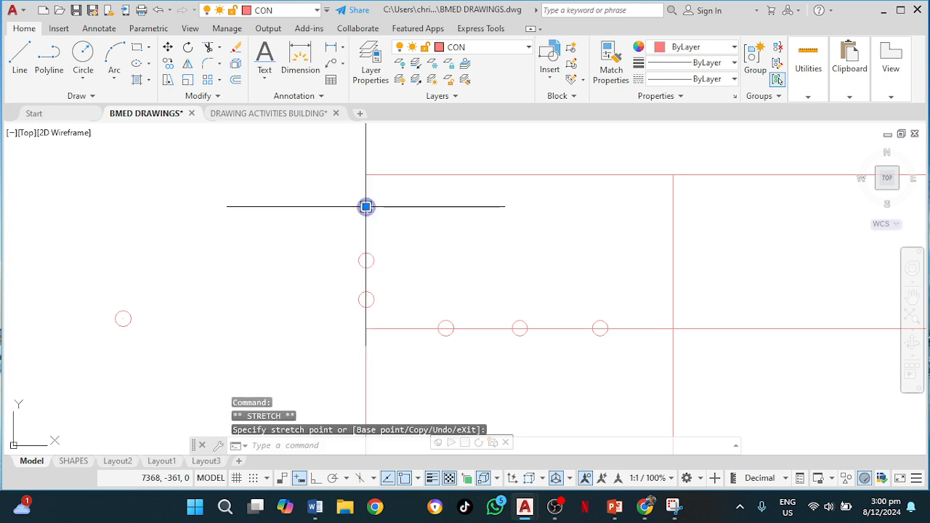
click(366, 260)
click(366, 260)
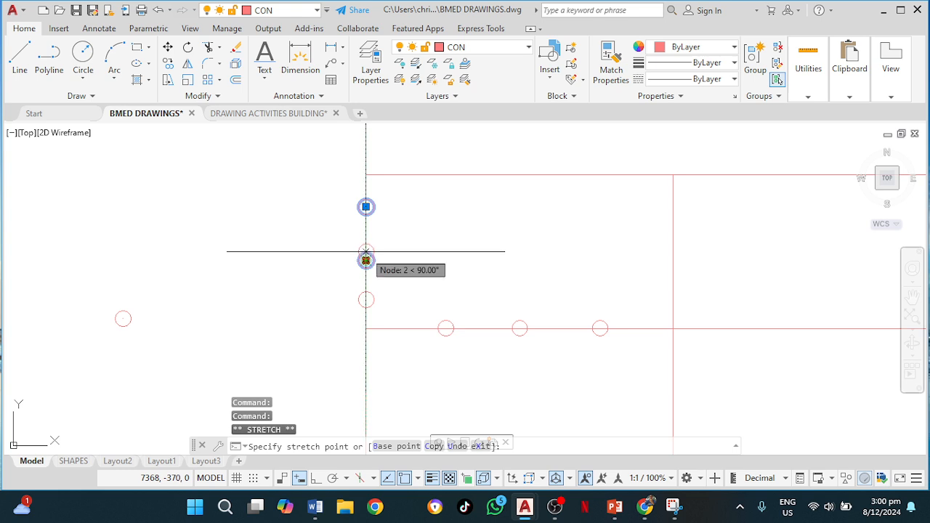
click(365, 249)
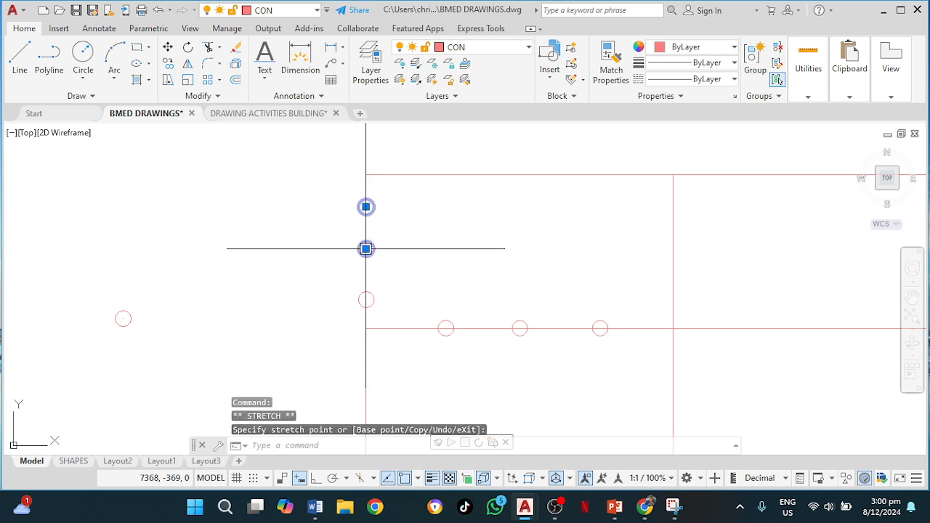
click(366, 299)
click(365, 299)
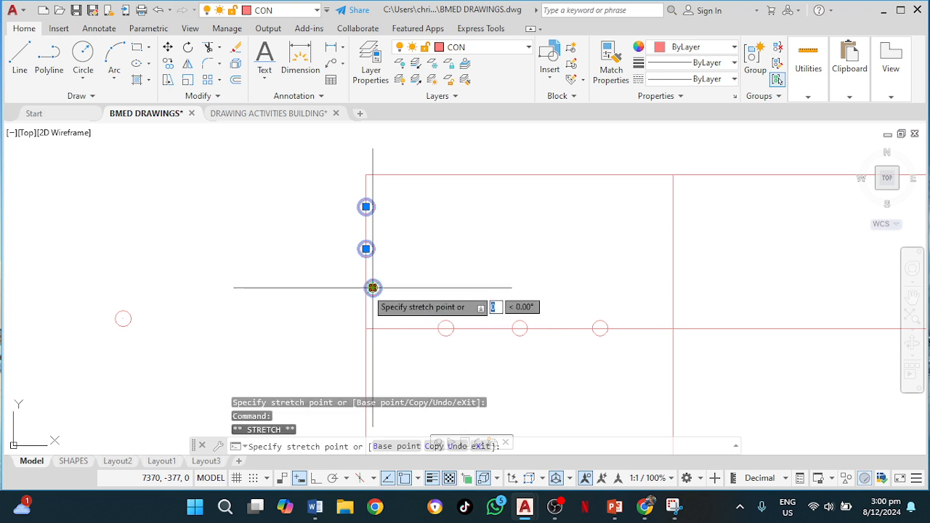
key(Escape)
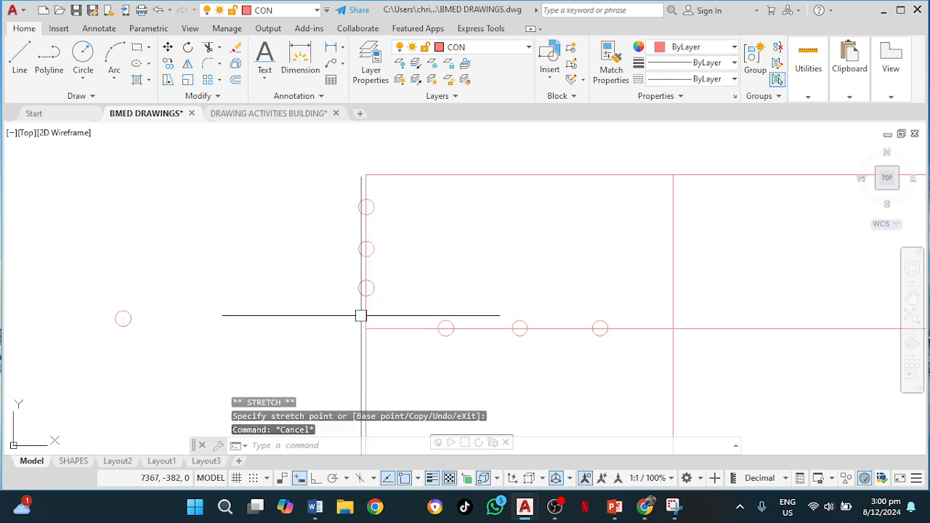
Label the left-edge points 0 to 3 and the centre-line points 1 to 3 with single-line text, height 3, on the TEXT layer.
click(264, 74)
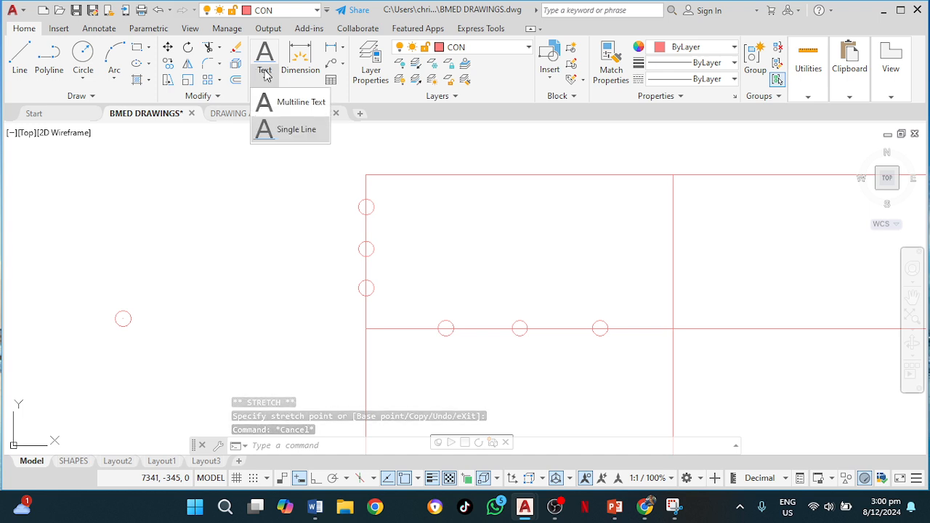
click(290, 130)
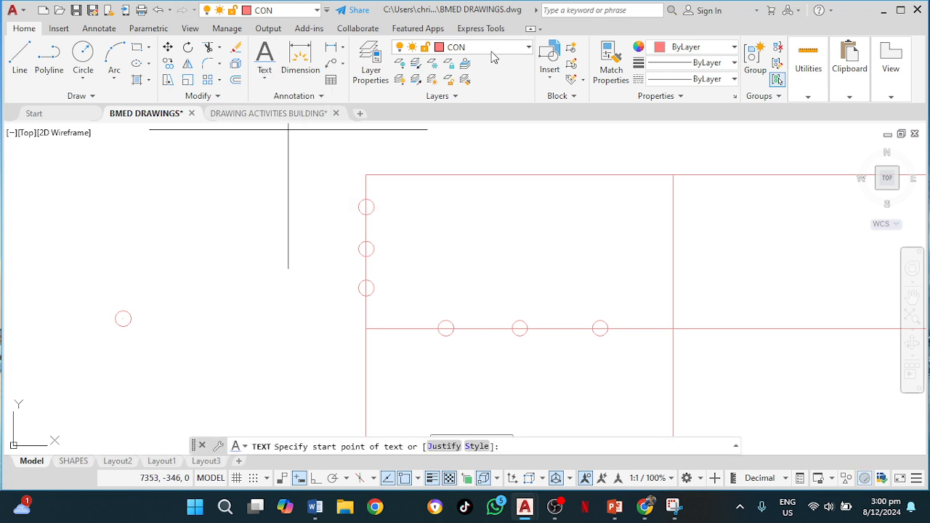
click(491, 48)
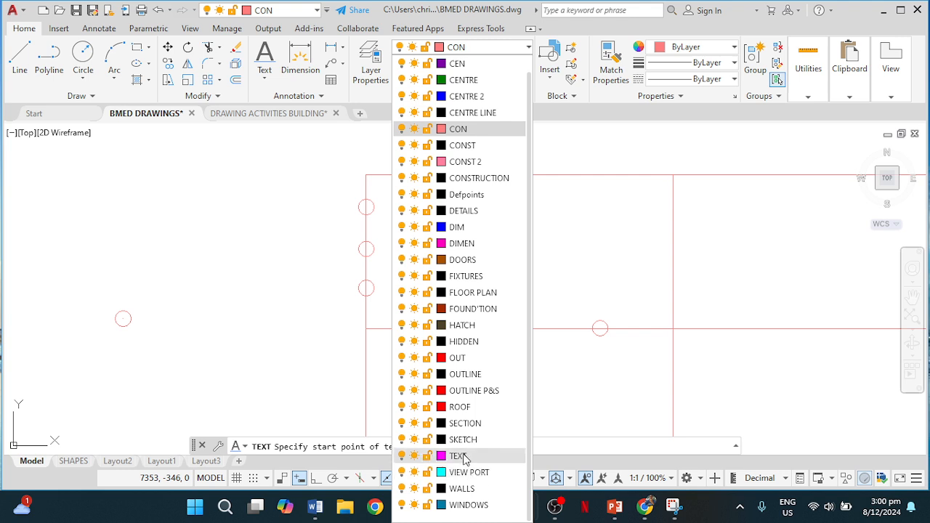
click(459, 456)
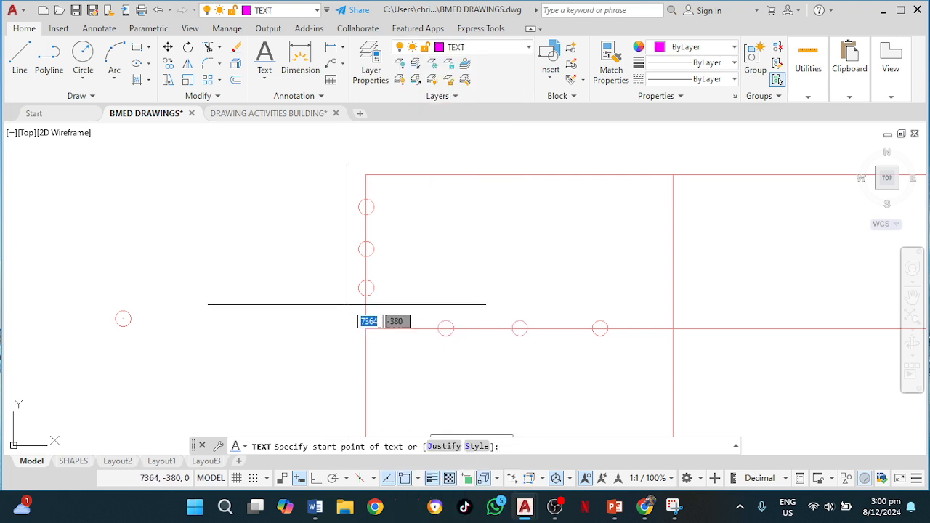
click(343, 333)
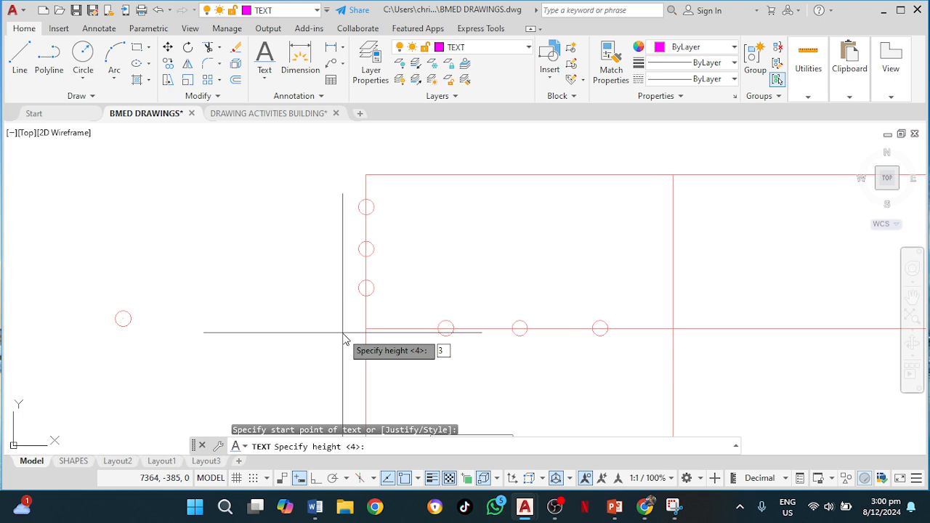
key(Return)
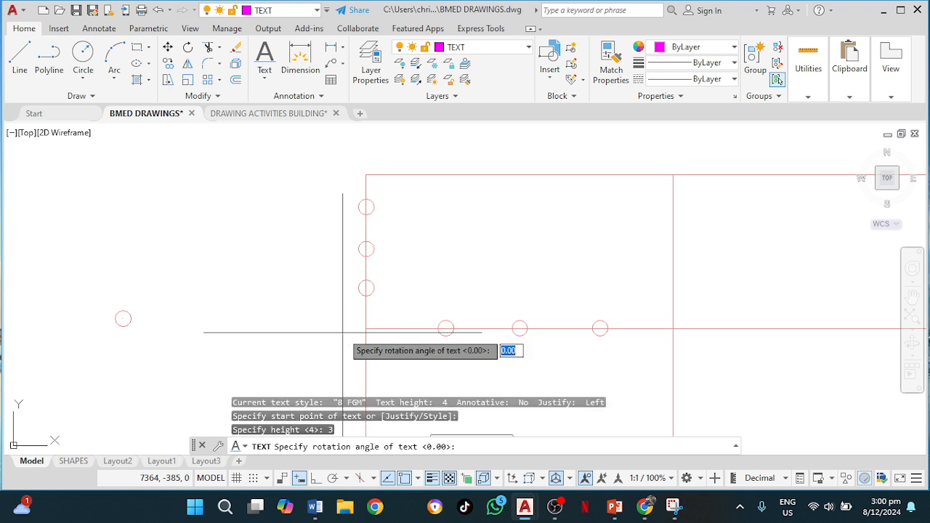
key(Return)
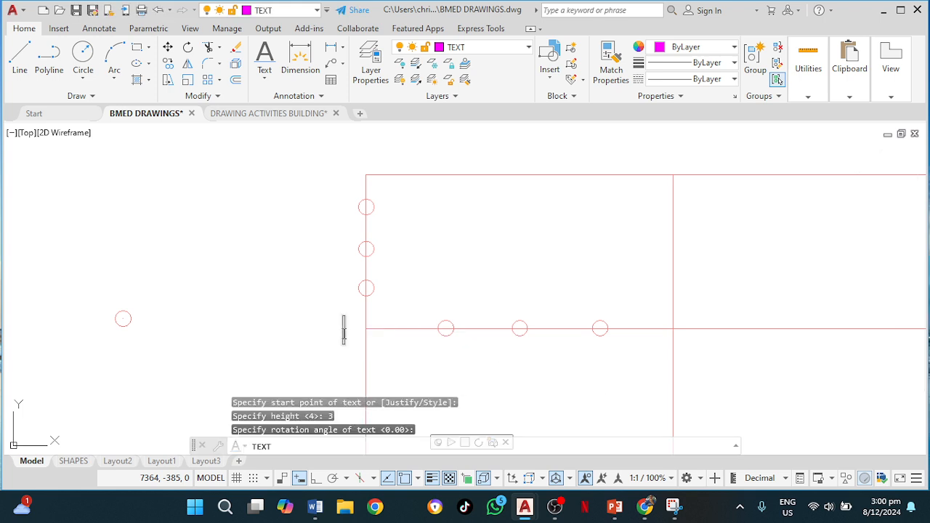
click(345, 294)
text(1)
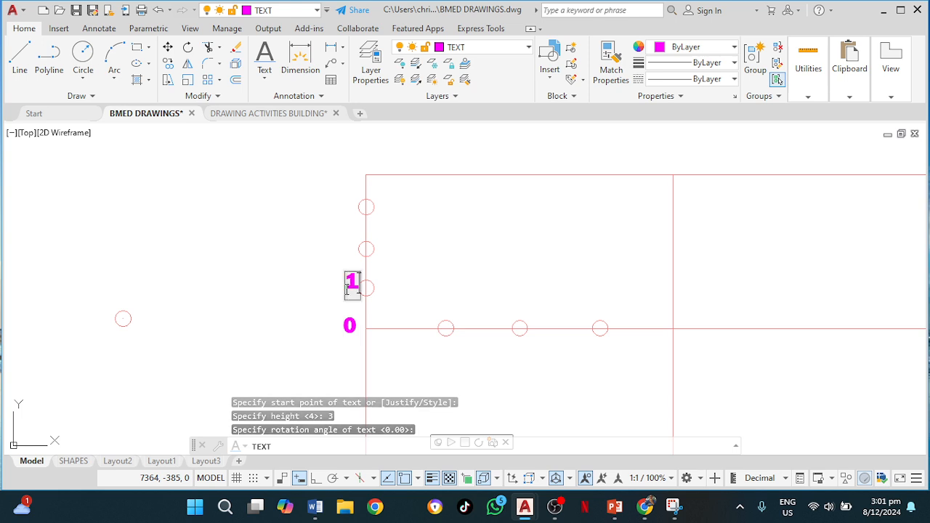
click(341, 251)
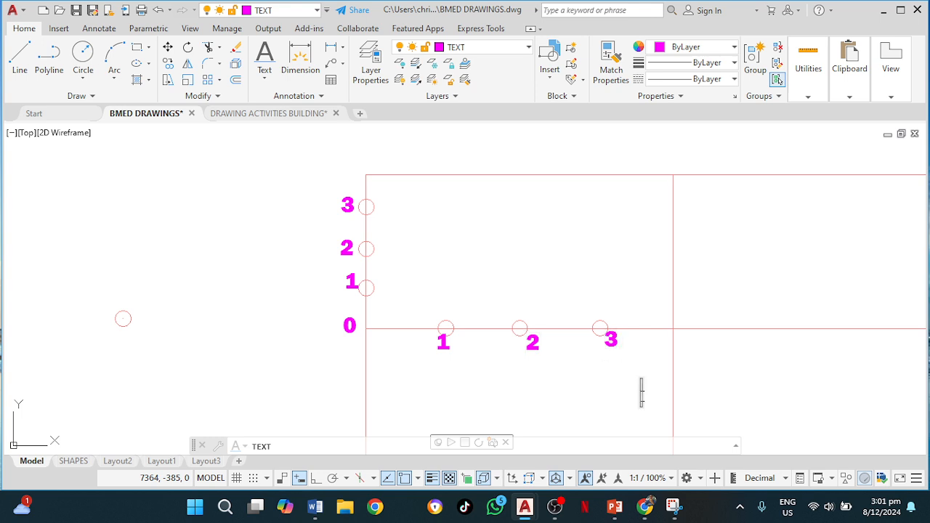
key(Return)
click(640, 395)
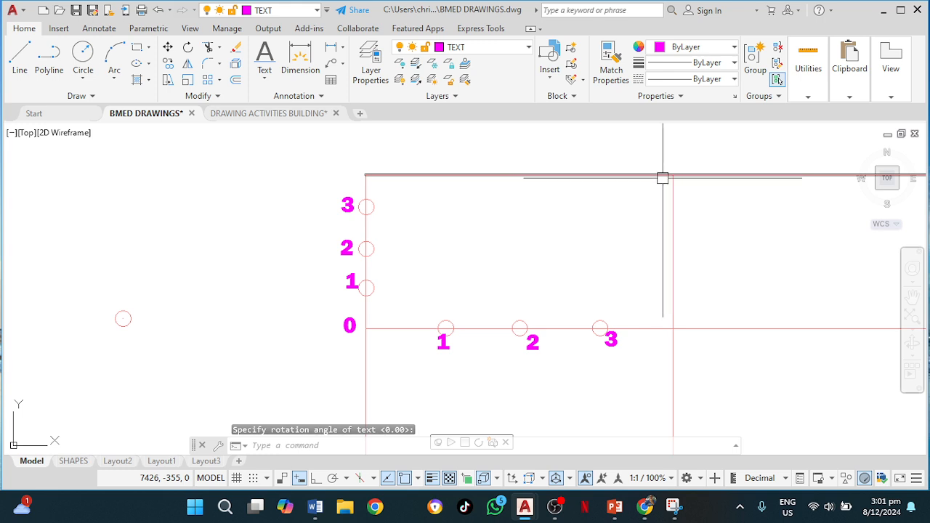
key(Escape)
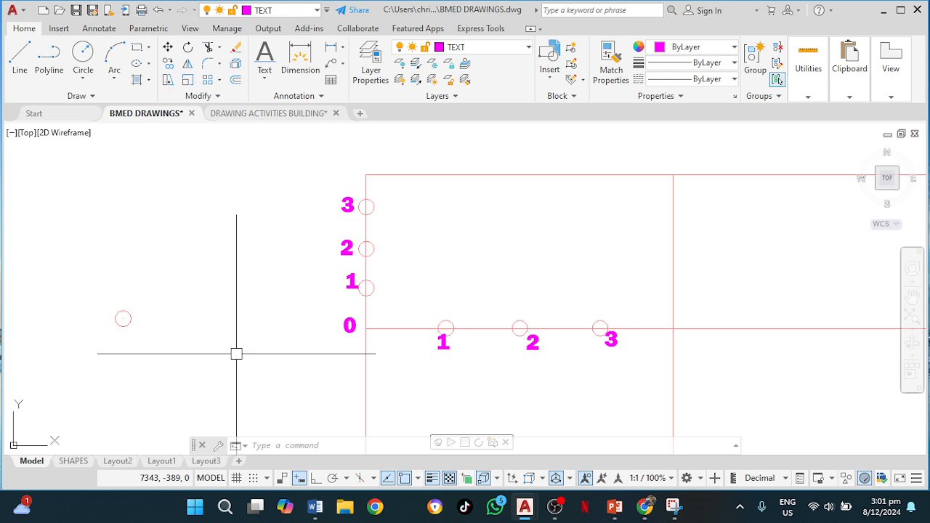
Draw construction lines from the top edge's midpoint through the three numbered points on the left edge.
text(xl)
key(Return)
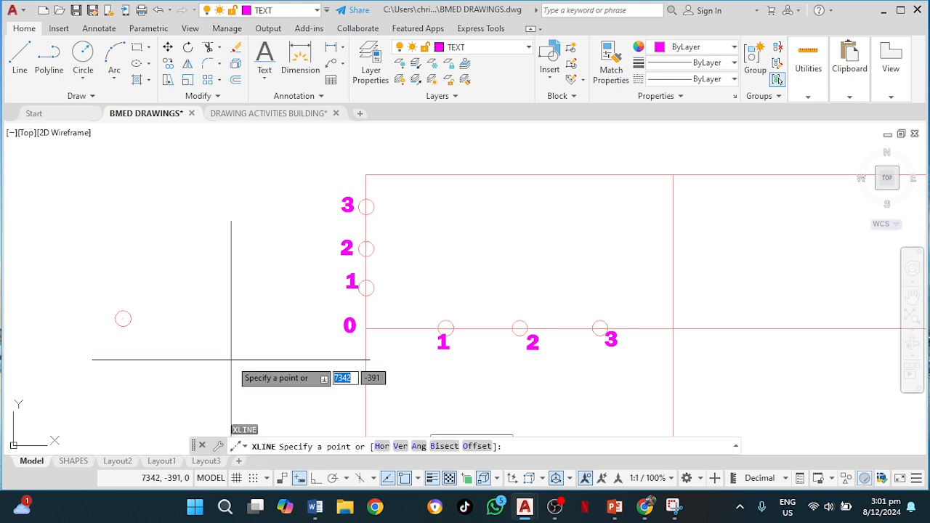
click(672, 175)
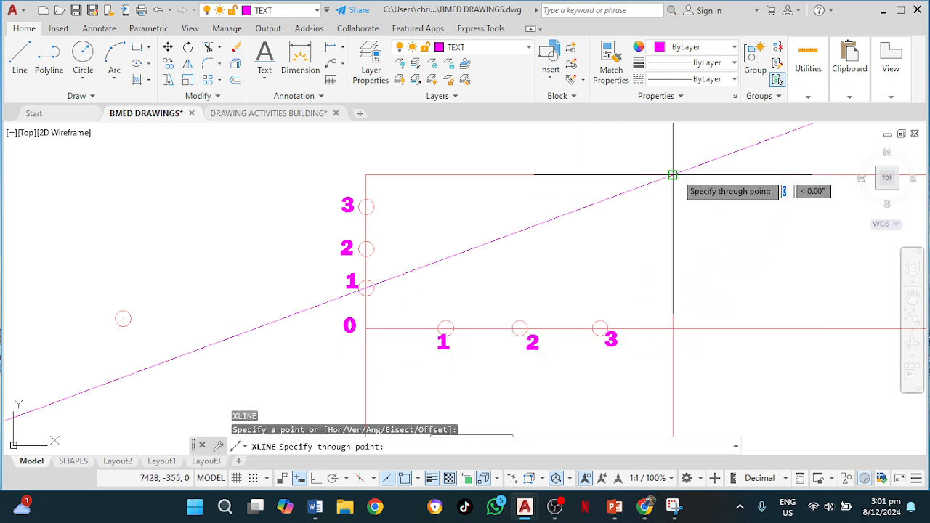
click(365, 206)
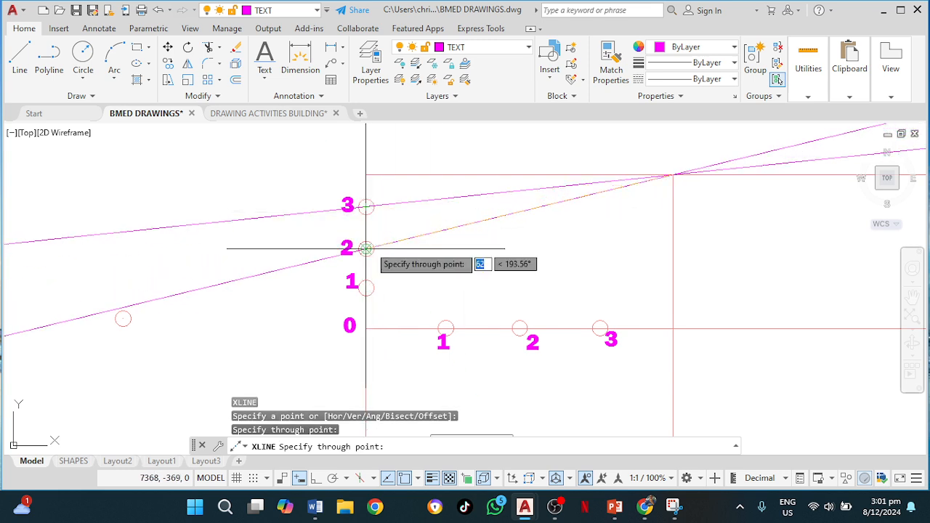
click(366, 248)
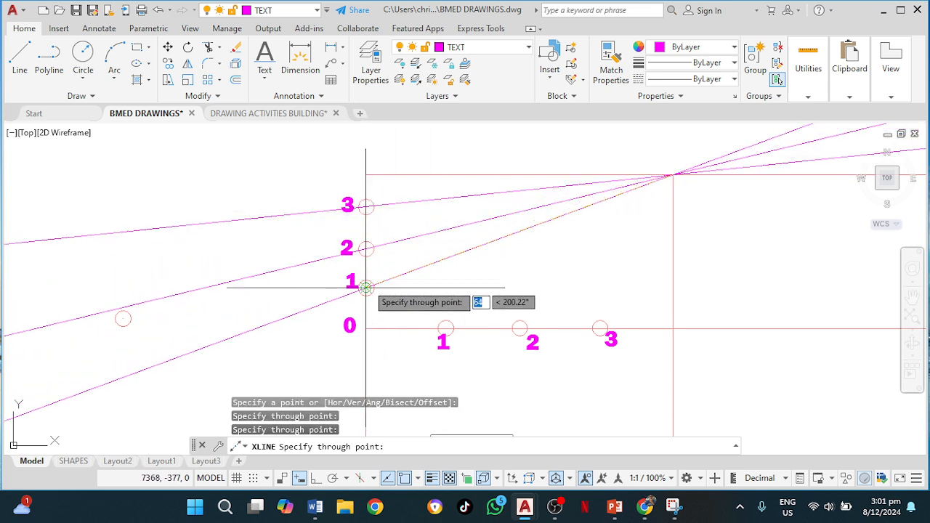
click(365, 288)
key(Return)
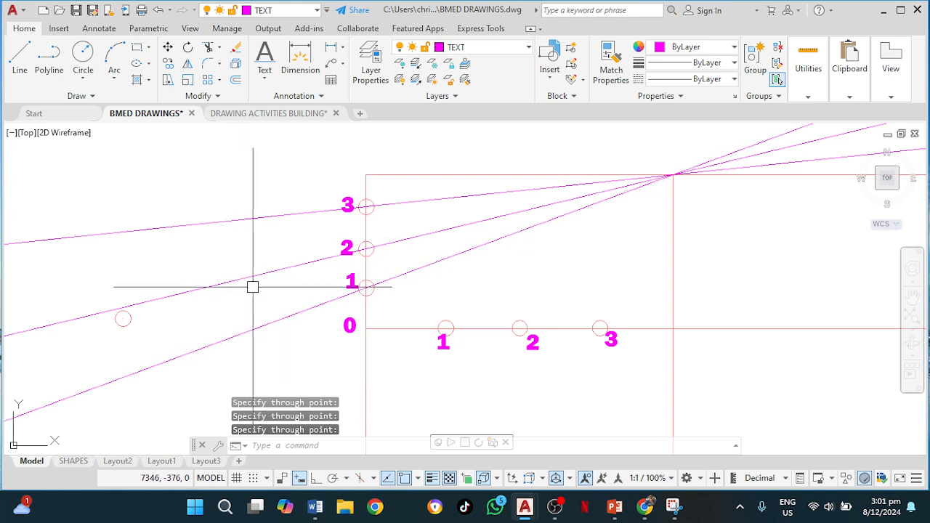
Trim the construction lines so only the segments inside the rectangle remain.
text(tr)
key(Return)
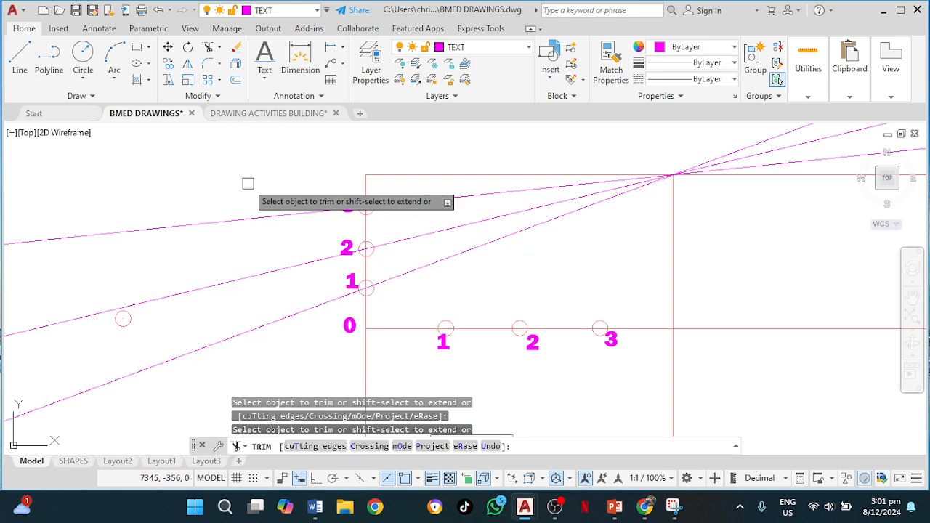
drag(247, 183, 210, 361)
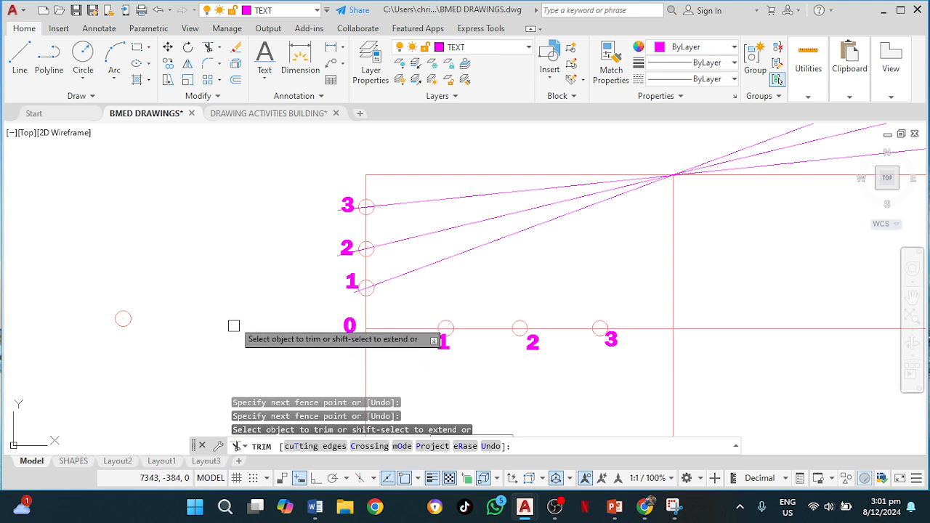
middle_drag(711, 237, 390, 317)
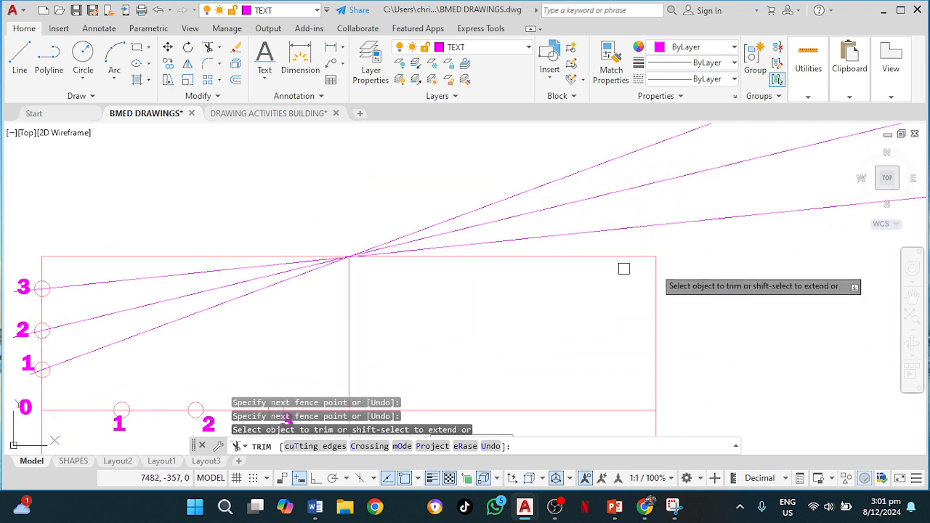
mouse_move(727, 247)
mouse_down()
mouse_move(529, 160)
mouse_move(519, 166)
mouse_up()
scroll(489, 175, down, 2)
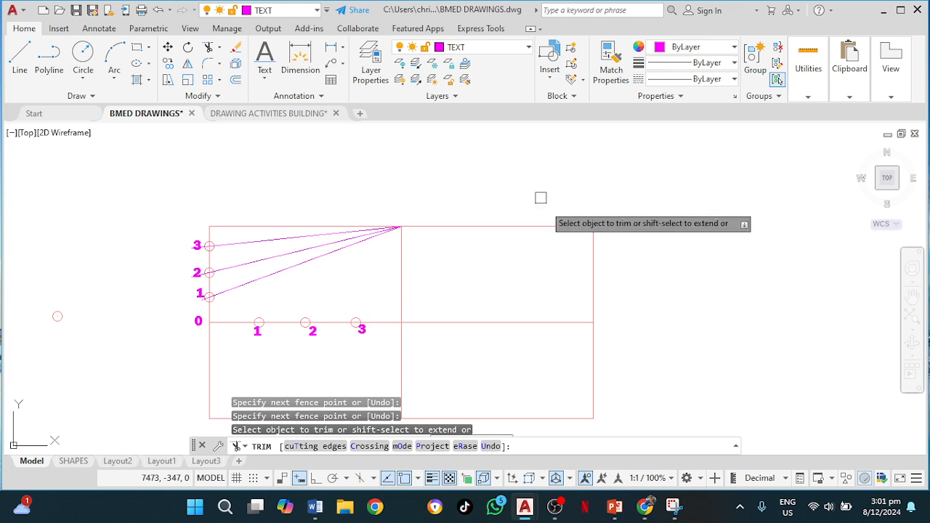
key(Escape)
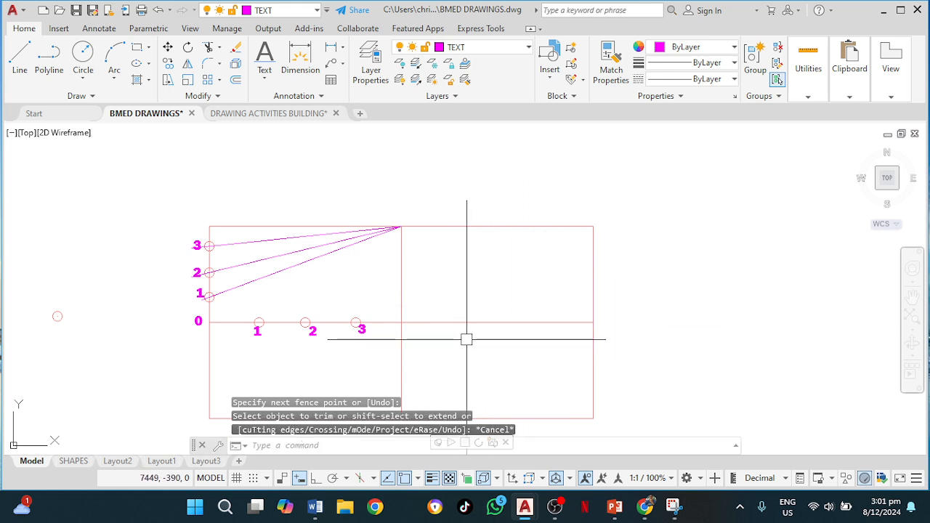
middle_drag(467, 340, 488, 259)
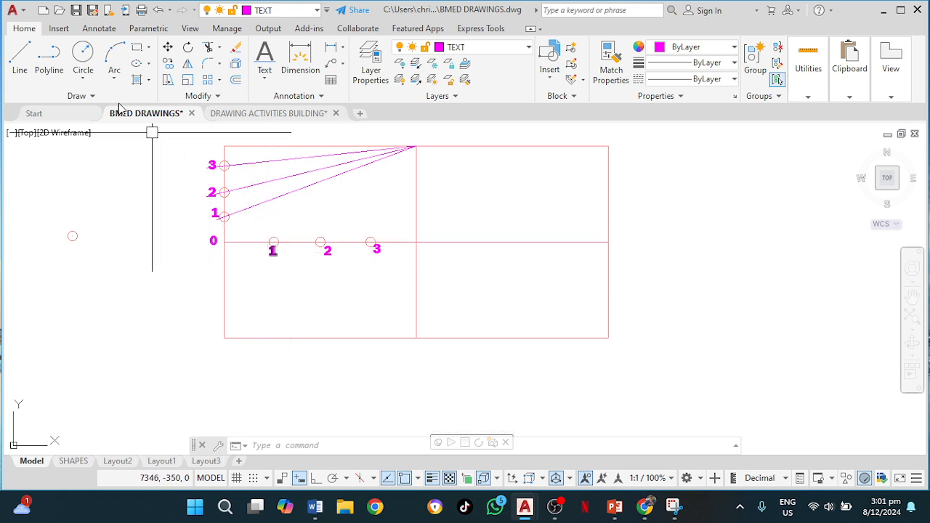
click(19, 58)
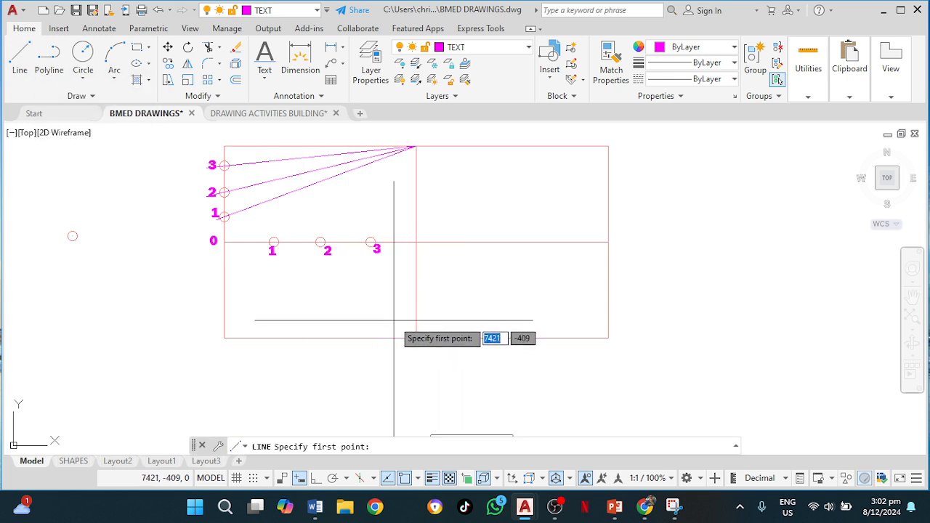
key(Escape)
Draw rays from the bottom edge's midpoint through the three numbered points on the centre line.
text(r)
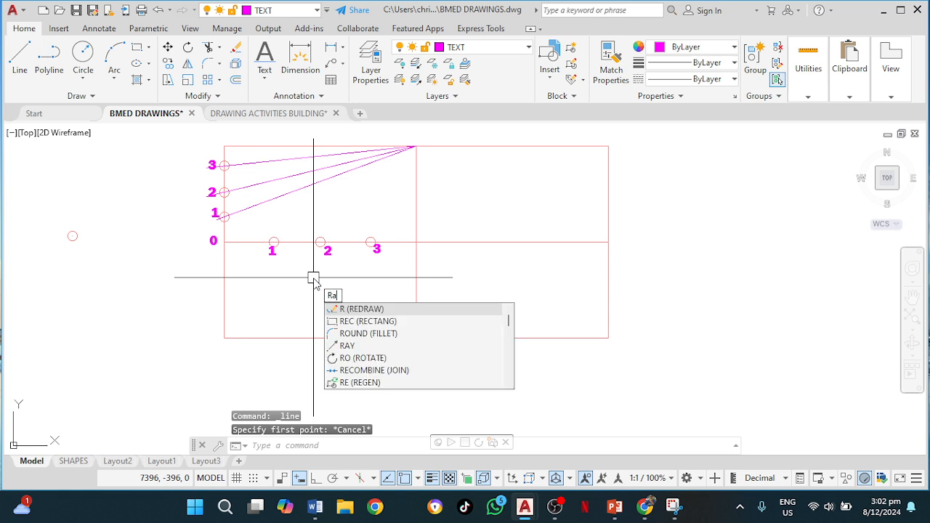
text(ay)
key(Return)
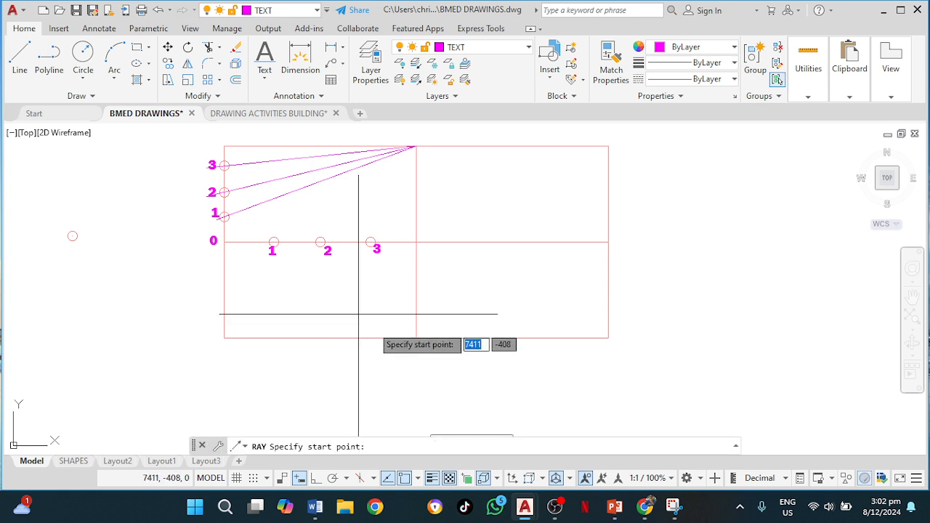
click(416, 338)
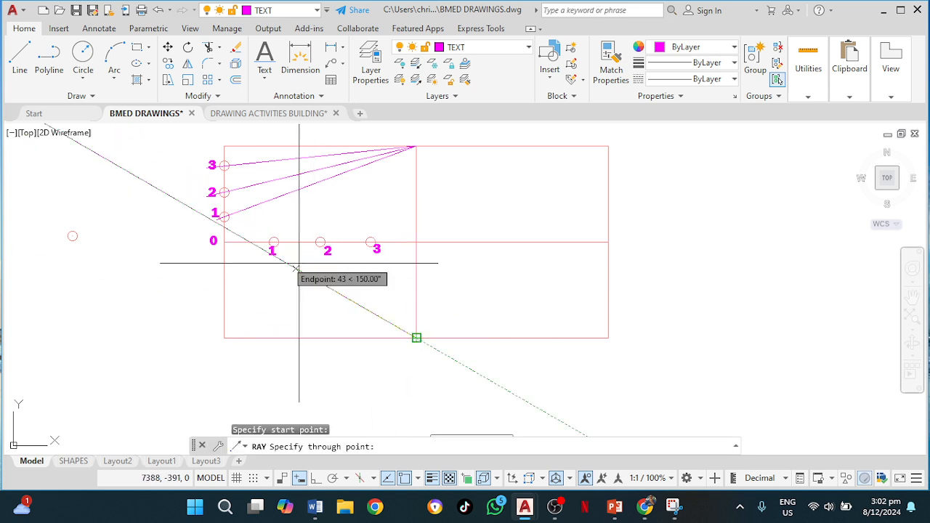
click(274, 242)
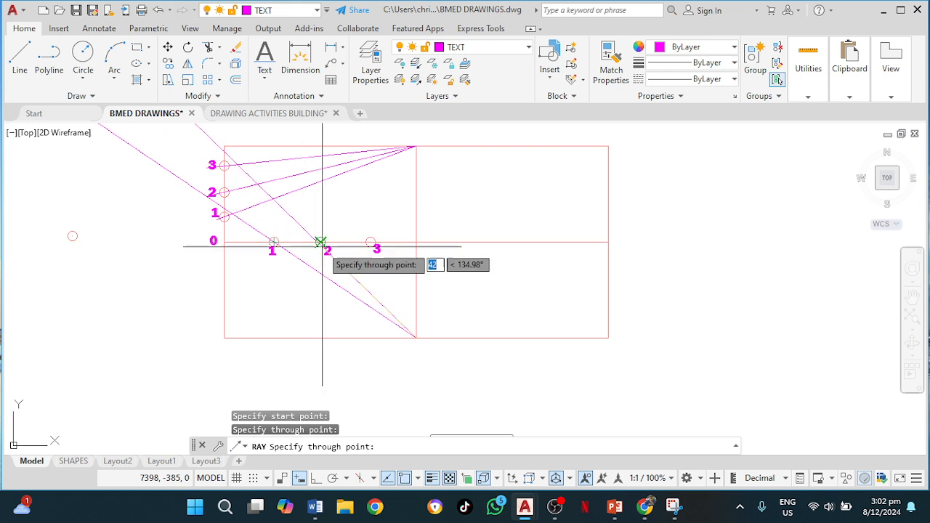
click(320, 242)
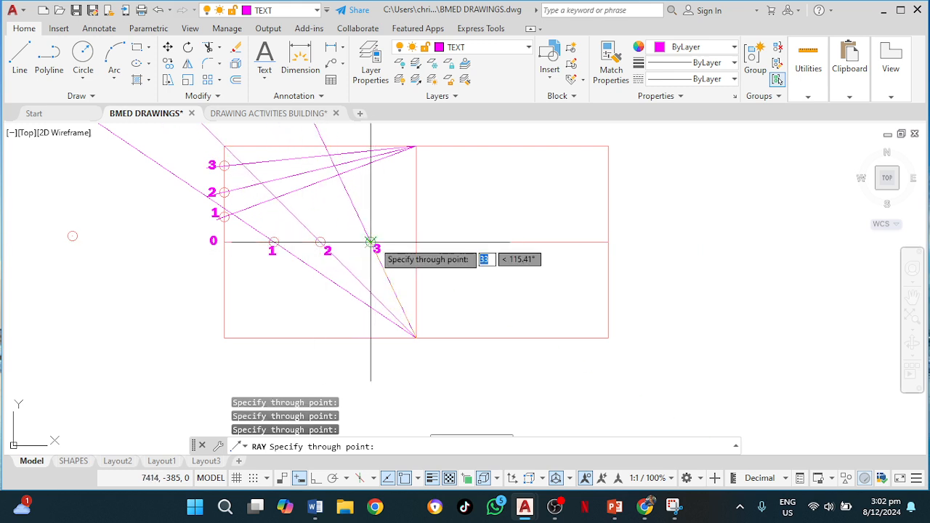
click(370, 242)
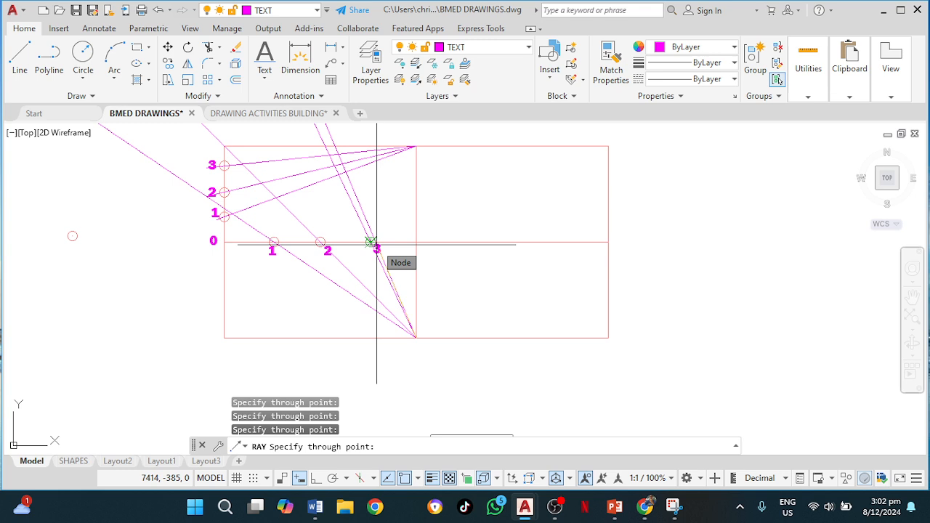
key(Escape)
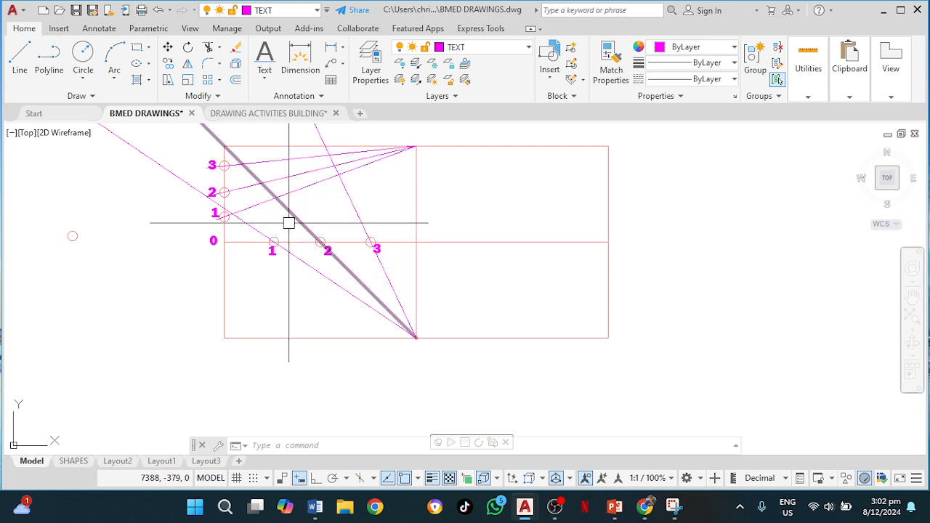
Fillet with zero radius the ray through centre-line point 1 and the line to left-edge point 1, joining them at their intersection.
key(Return)
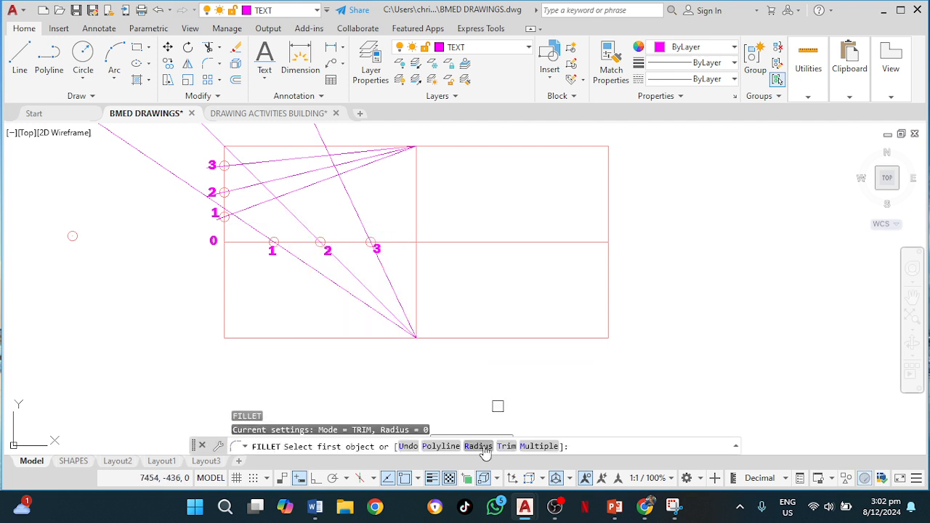
click(479, 446)
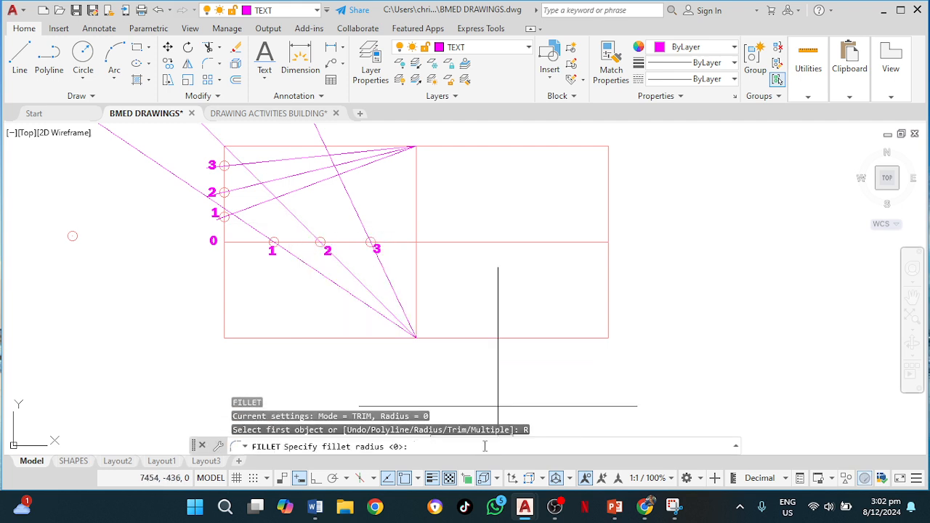
key(Return)
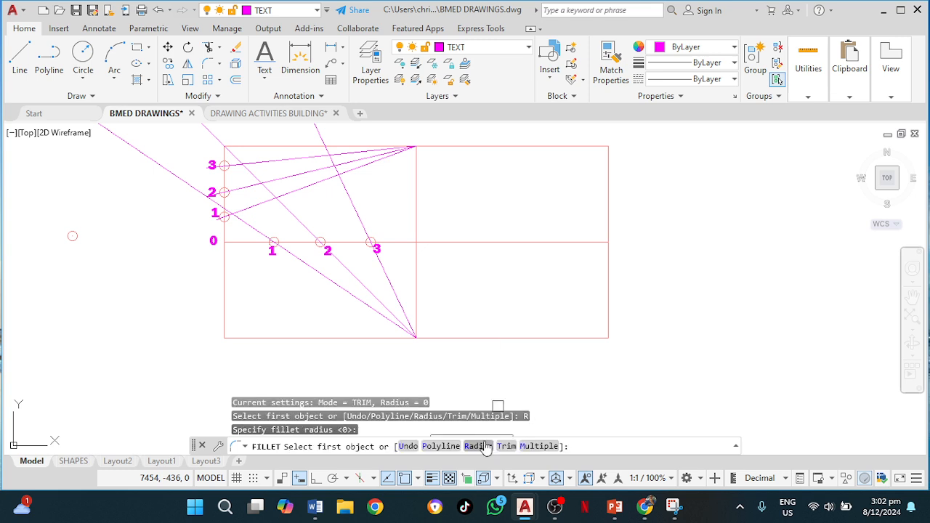
click(252, 233)
click(257, 208)
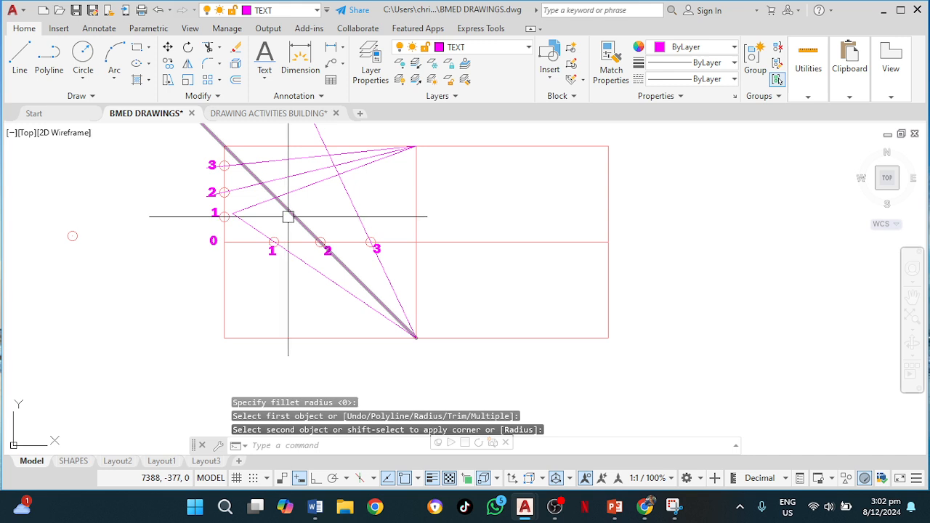
Fillet the rays through centre-line points 2 and 3 with their matching construction lines to join them at their intersections.
key(Return)
click(291, 214)
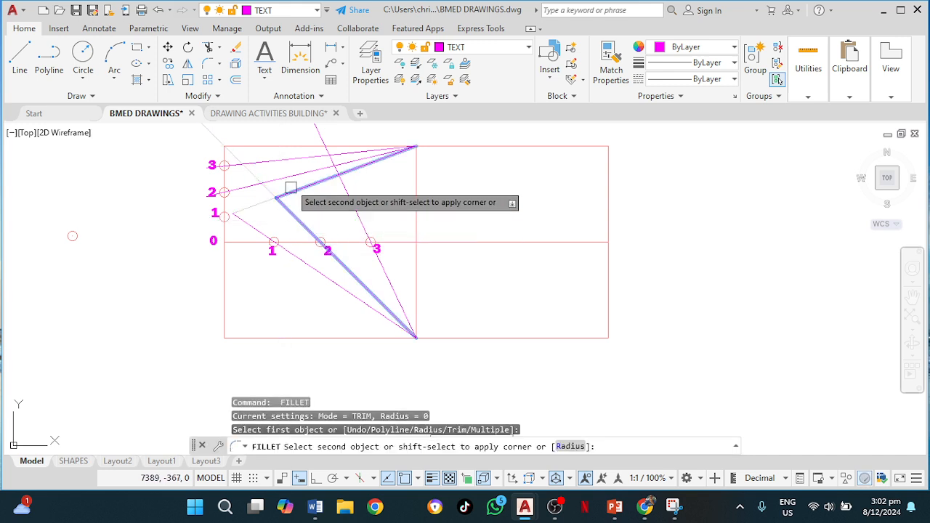
click(286, 176)
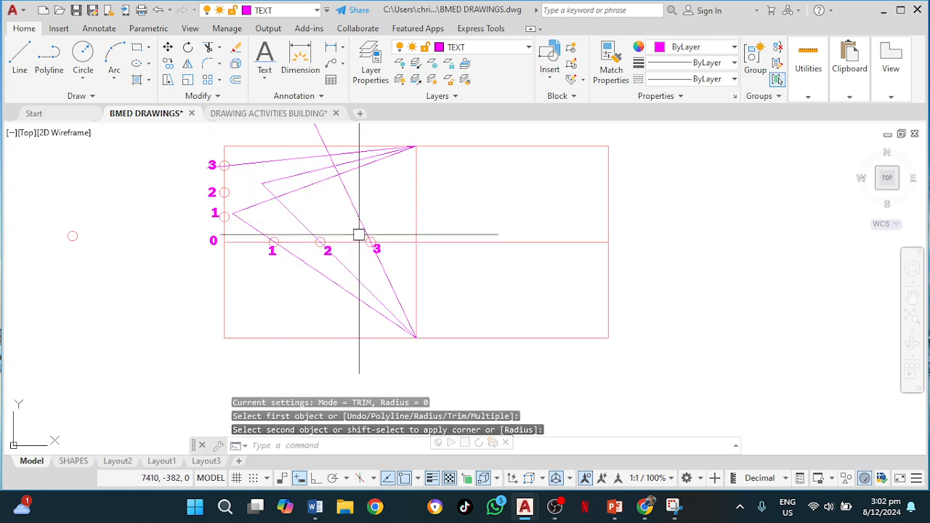
key(Return)
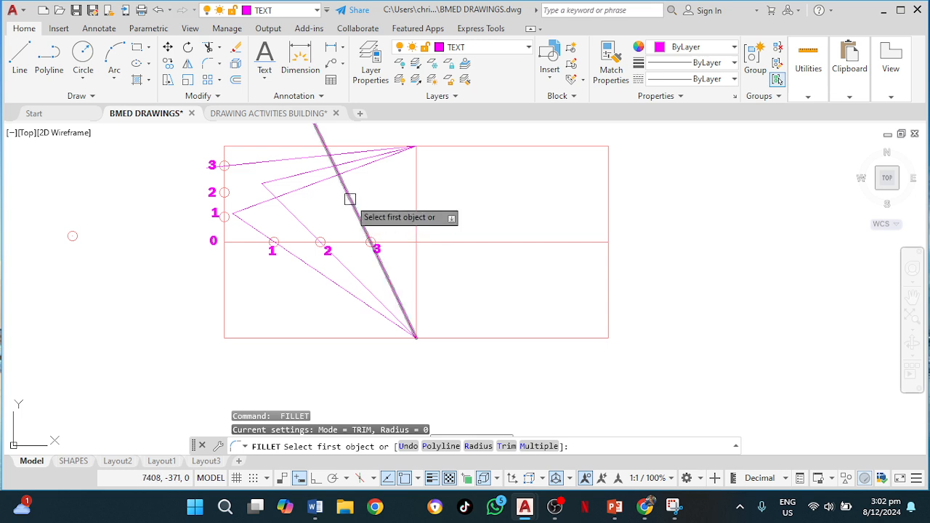
click(349, 199)
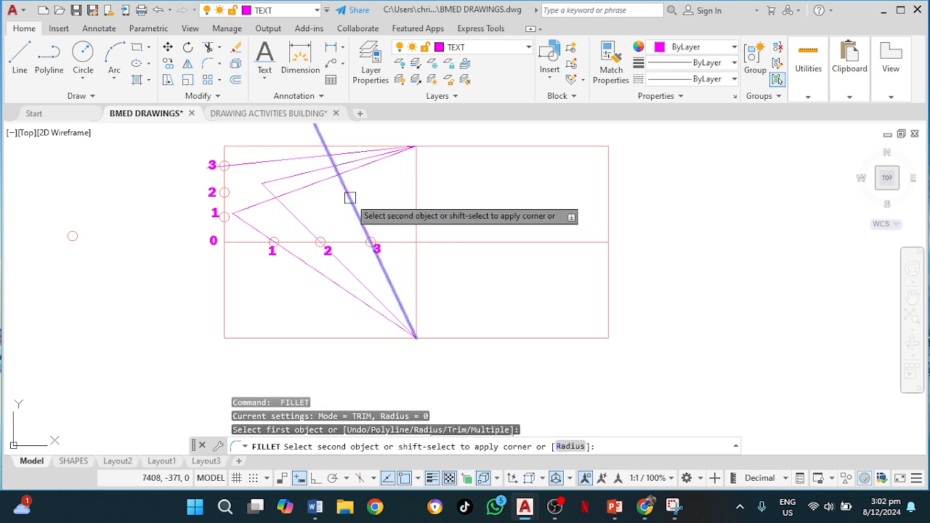
click(348, 149)
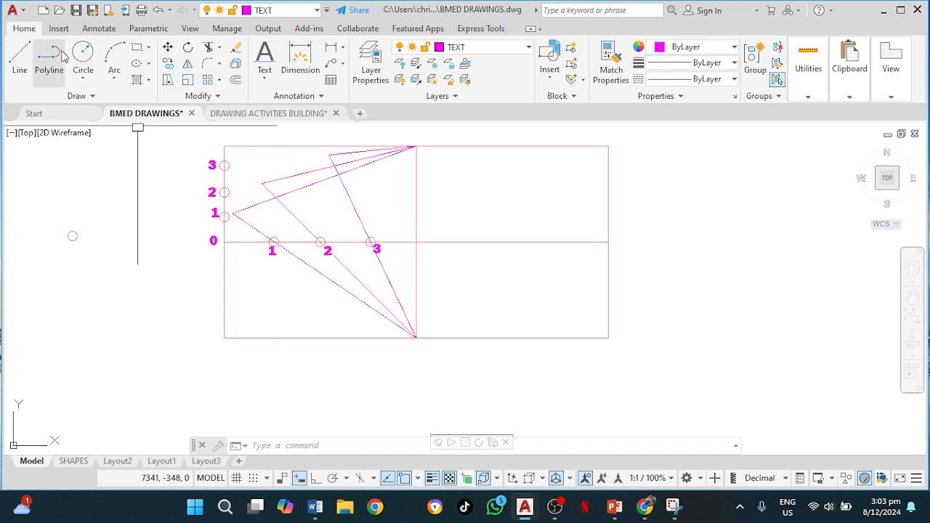
On the OUTLINE P&S layer, draw a spline from the top midpoint through the intersection points to point 0 and around past the bottom midpoint.
click(478, 48)
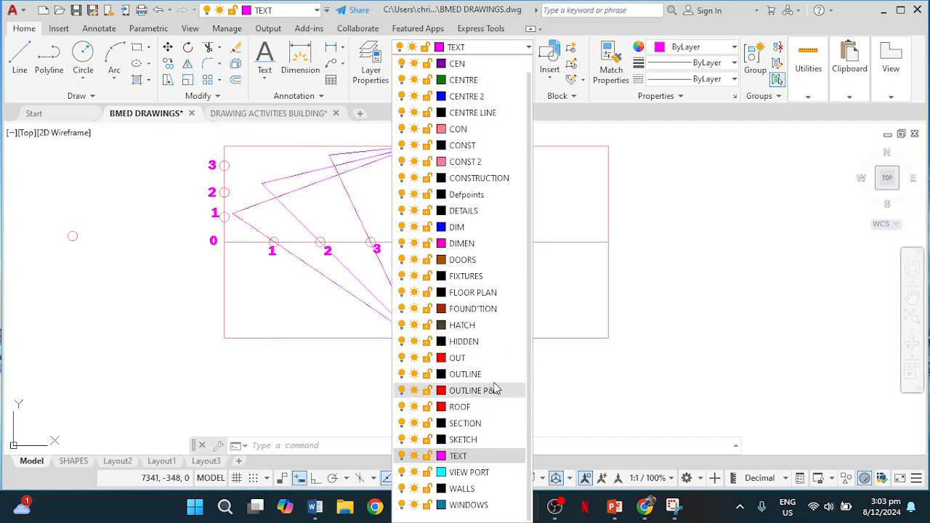
click(473, 391)
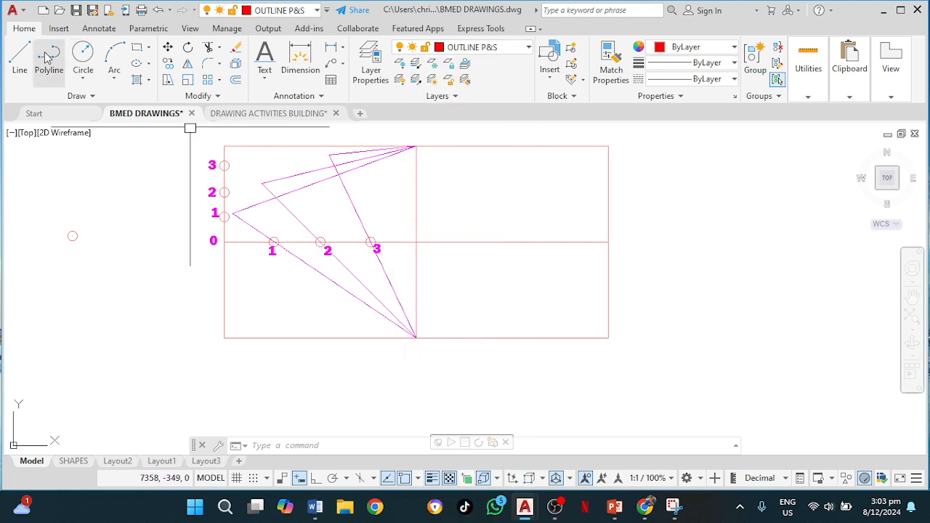
text(s)
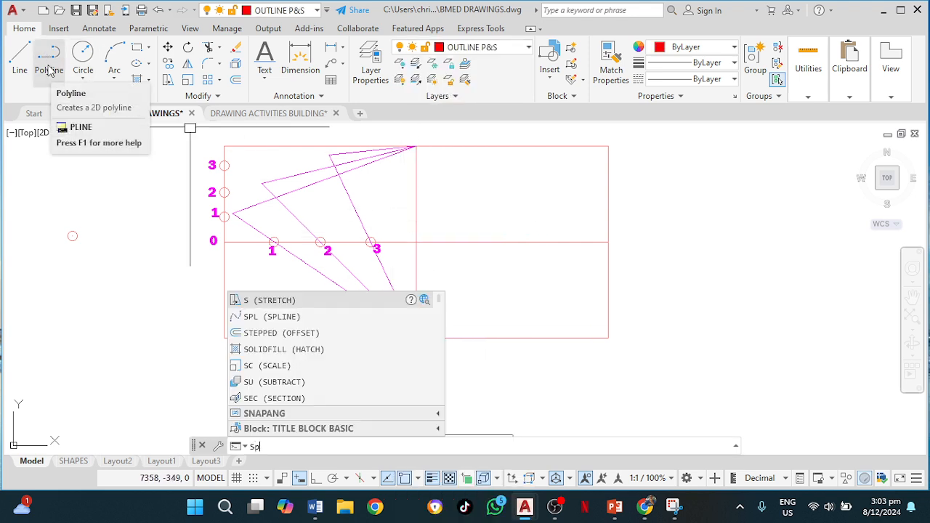
text(pl)
key(Return)
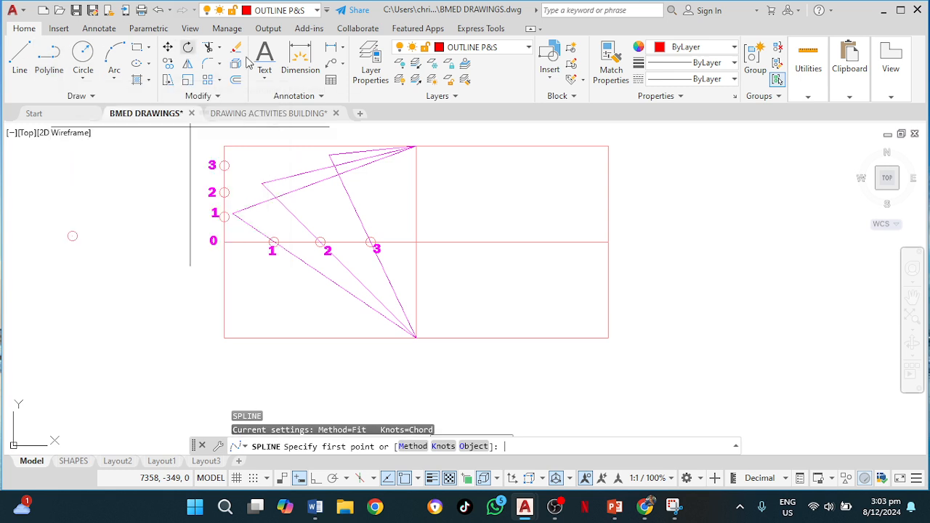
click(417, 146)
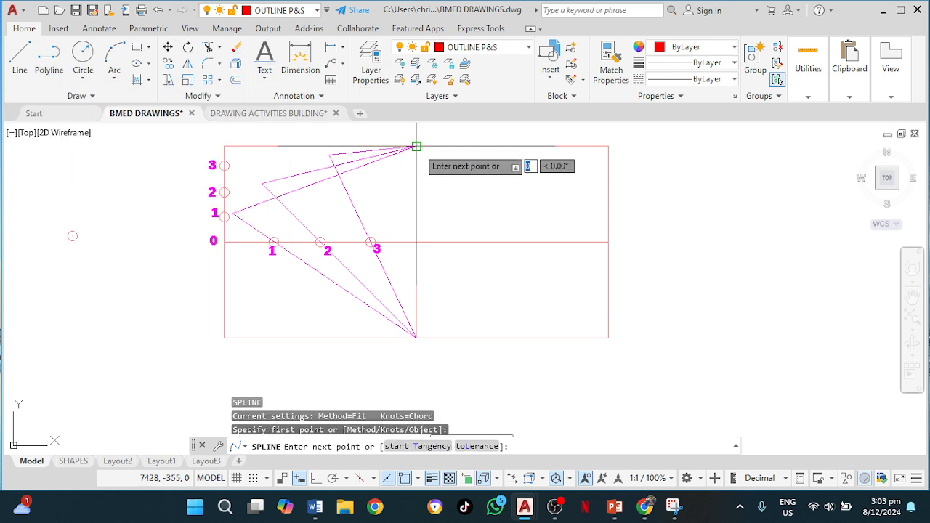
click(329, 154)
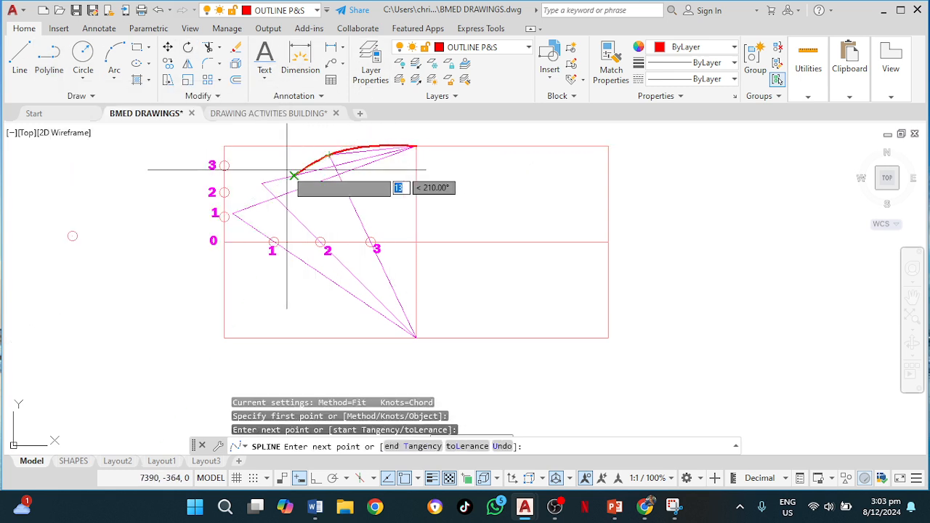
click(262, 183)
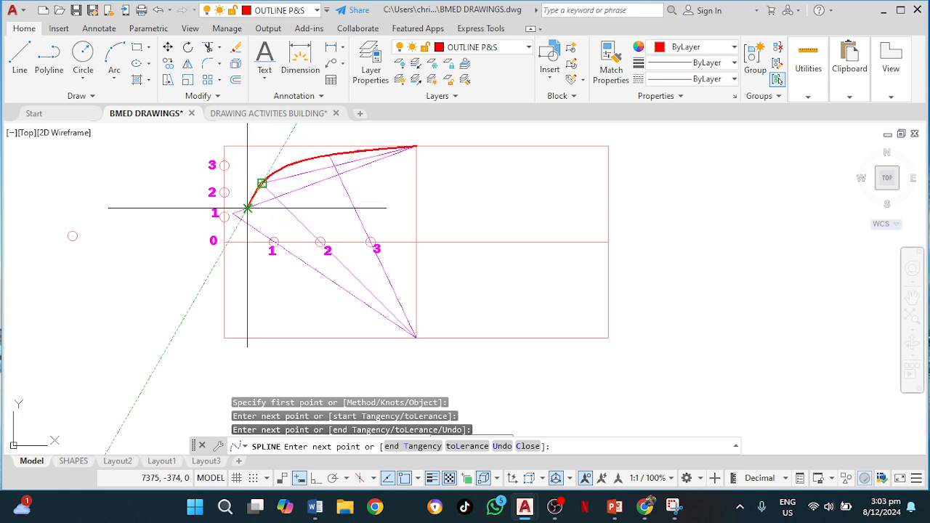
click(233, 213)
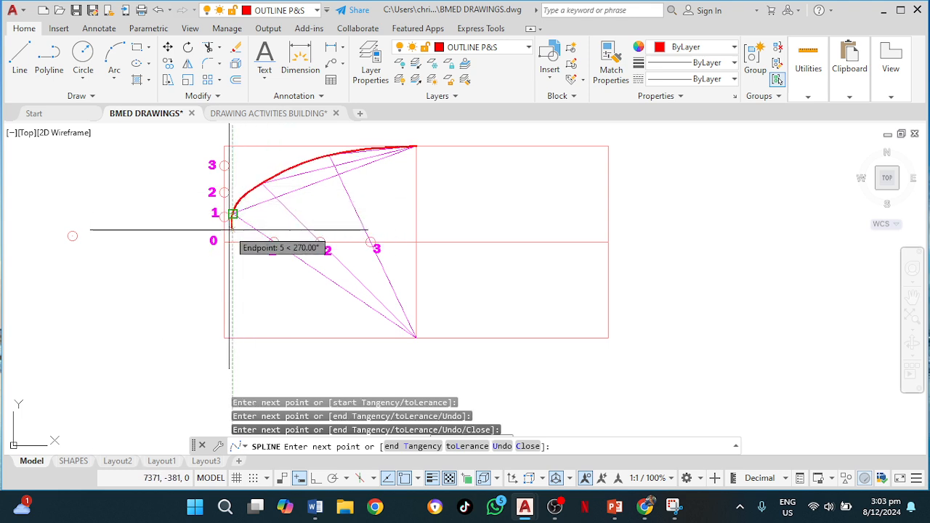
click(225, 242)
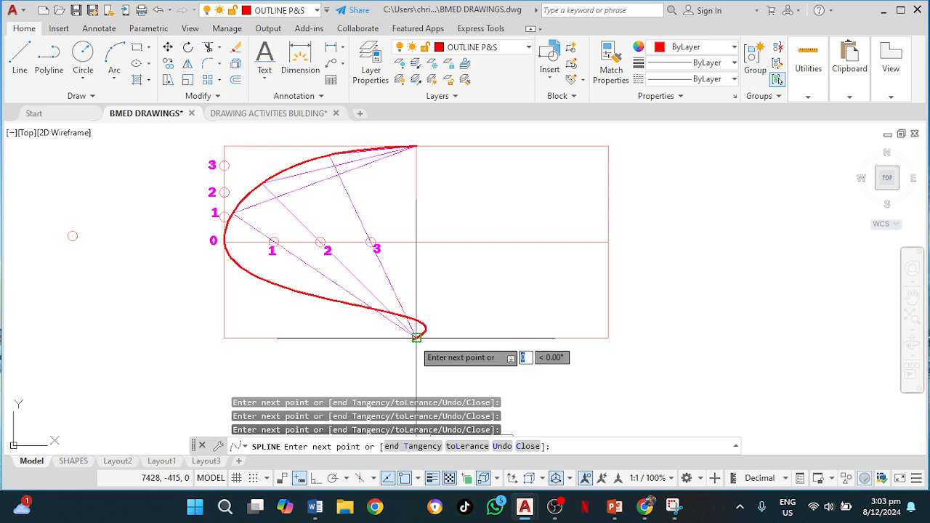
click(415, 337)
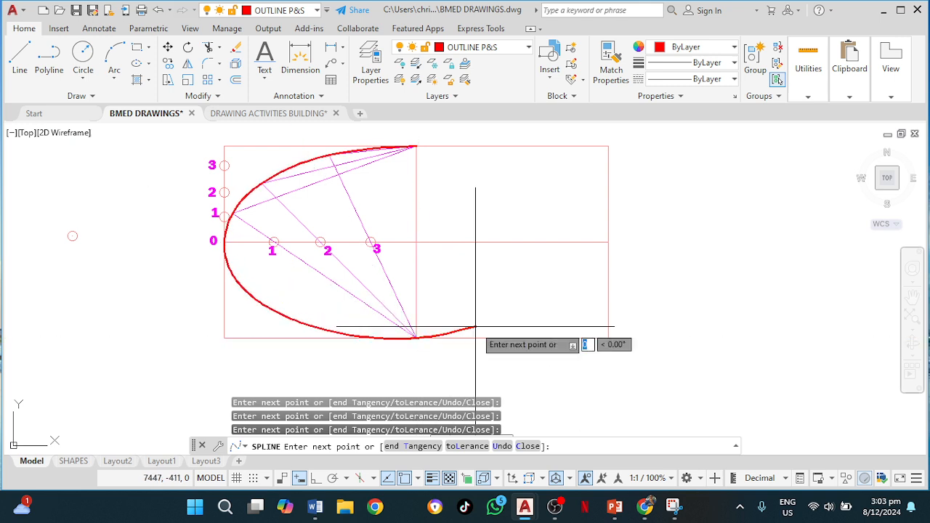
click(475, 327)
key(Return)
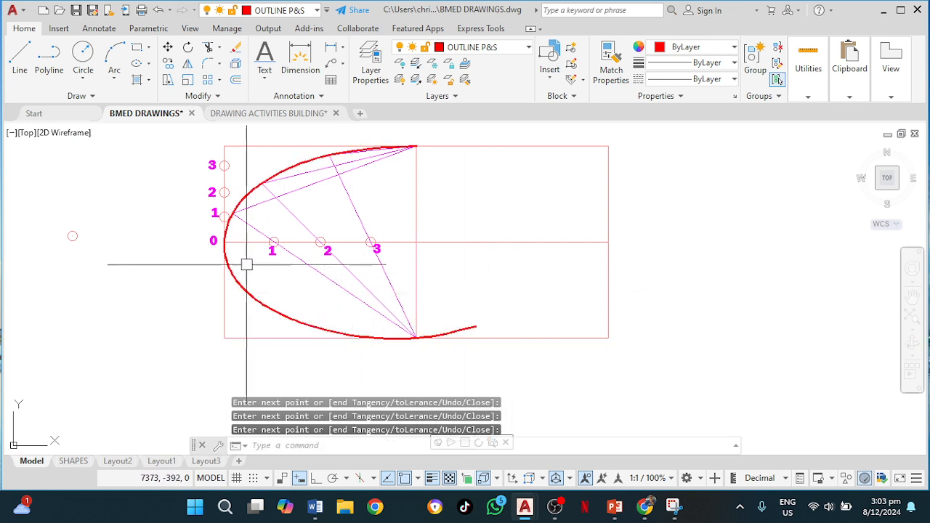
Trim the spline's overshoot below point 0 on the horizontal centre line.
scroll(245, 259, up, 4)
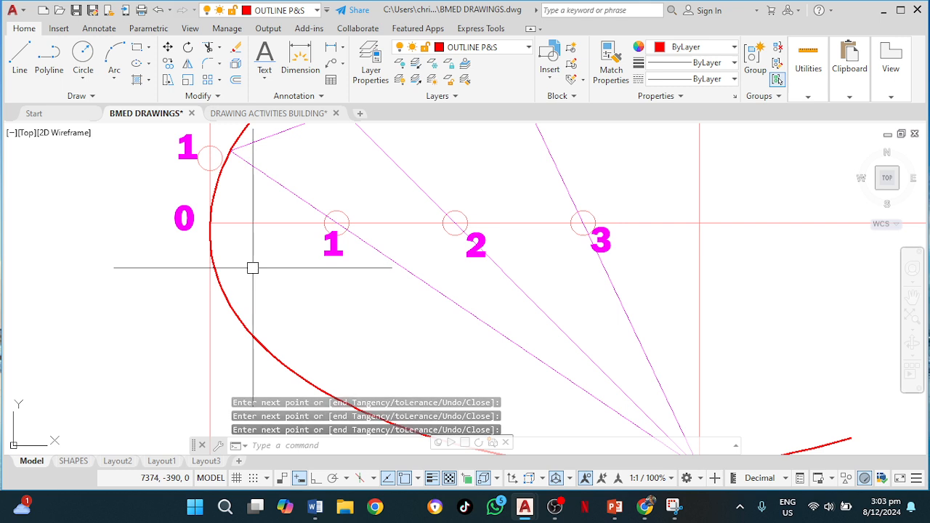
text(tr)
key(Return)
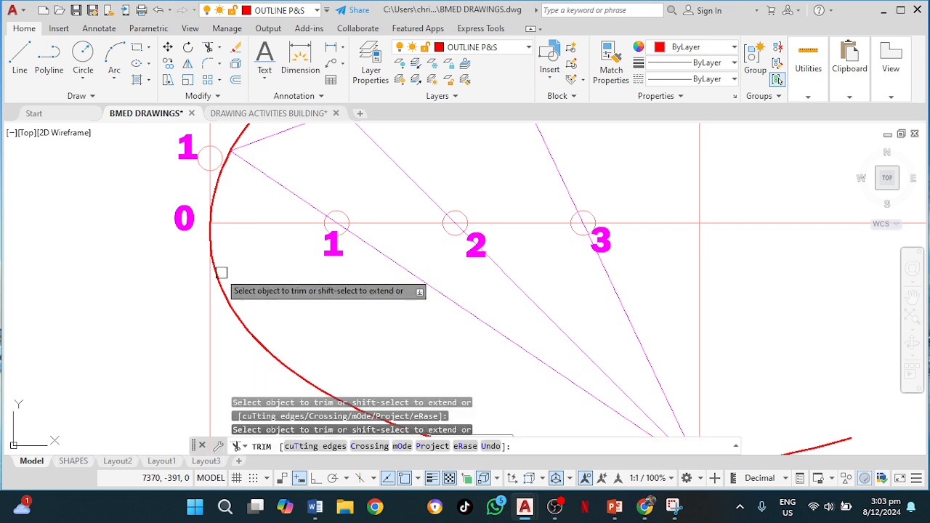
click(220, 273)
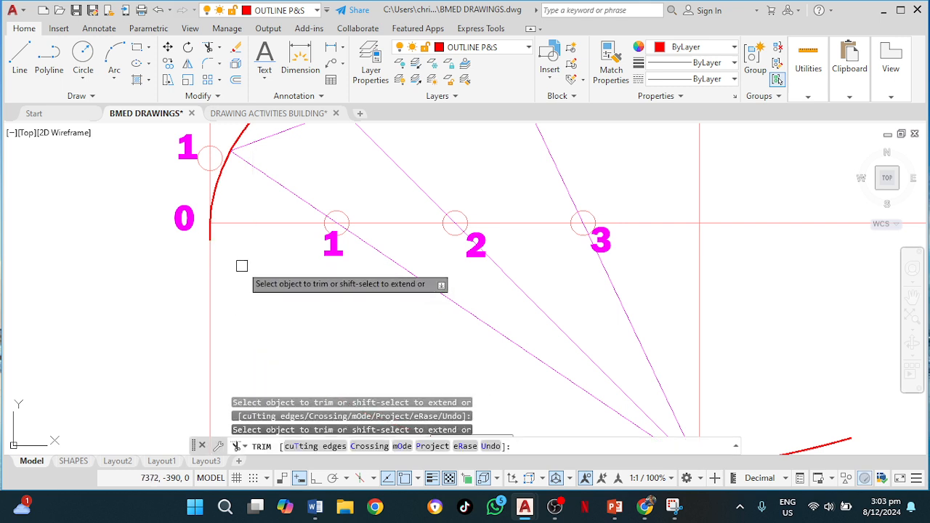
key(Escape)
Mirror the upper-left quarter's spline and construction lines about the horizontal centre line, keeping the originals.
scroll(270, 273, down, 4)
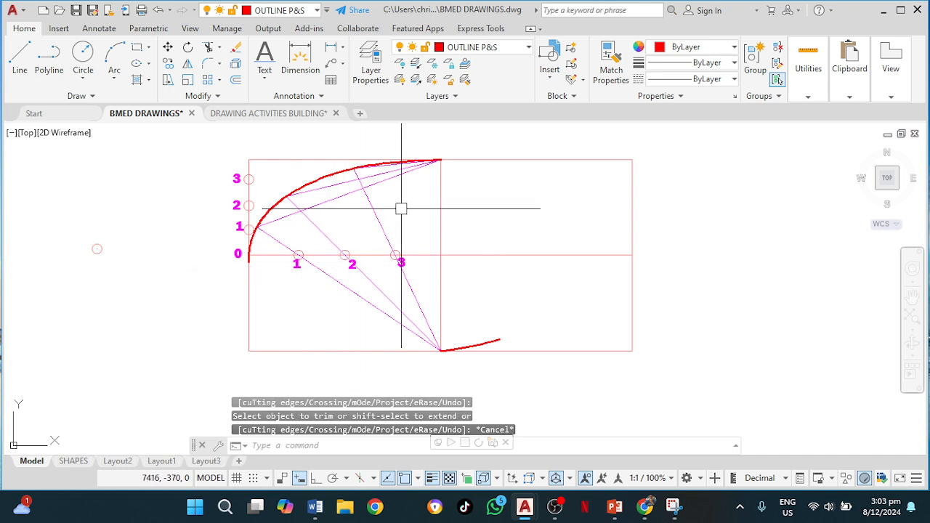
middle_drag(399, 209, 383, 258)
click(390, 241)
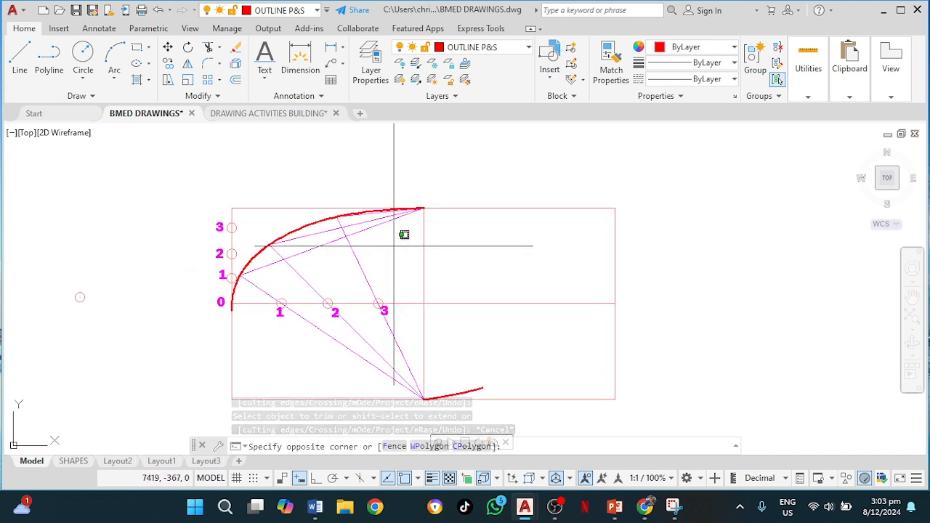
drag(394, 240, 265, 230)
drag(313, 270, 255, 295)
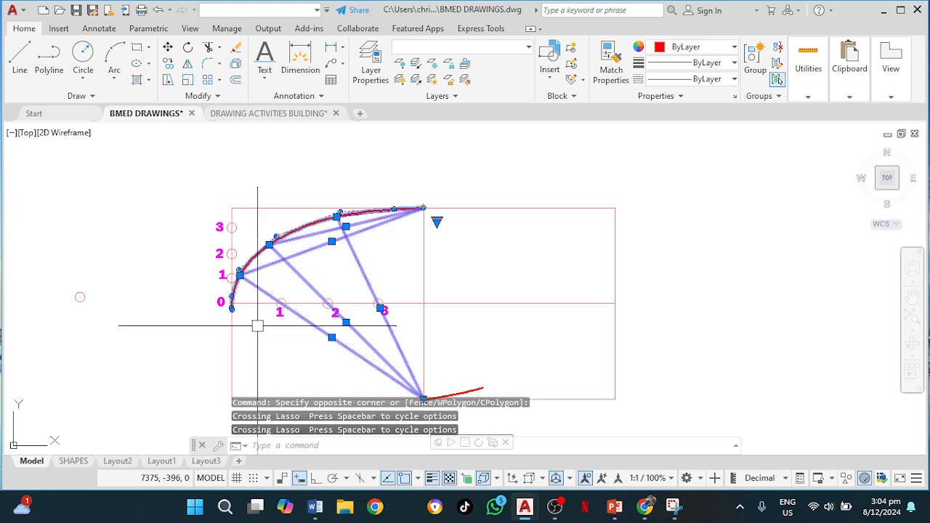
key(Return)
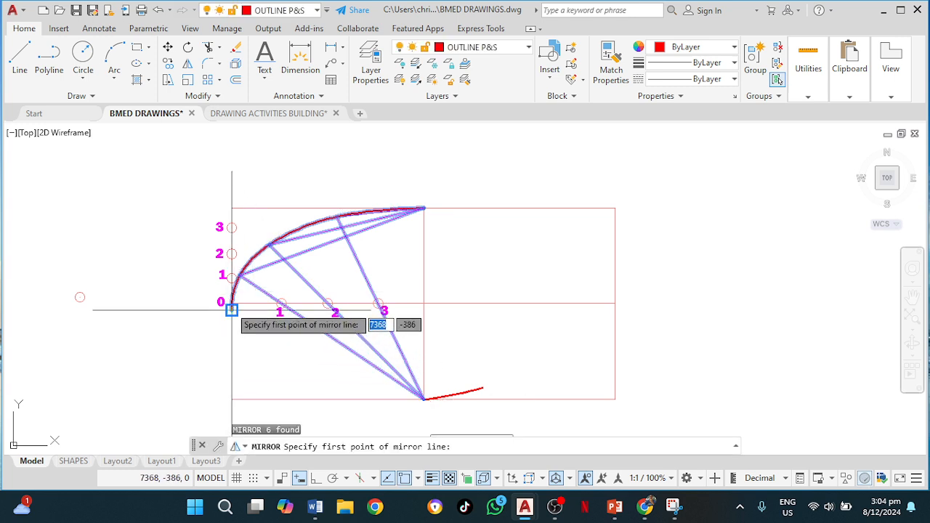
scroll(231, 309, up, 4)
click(231, 300)
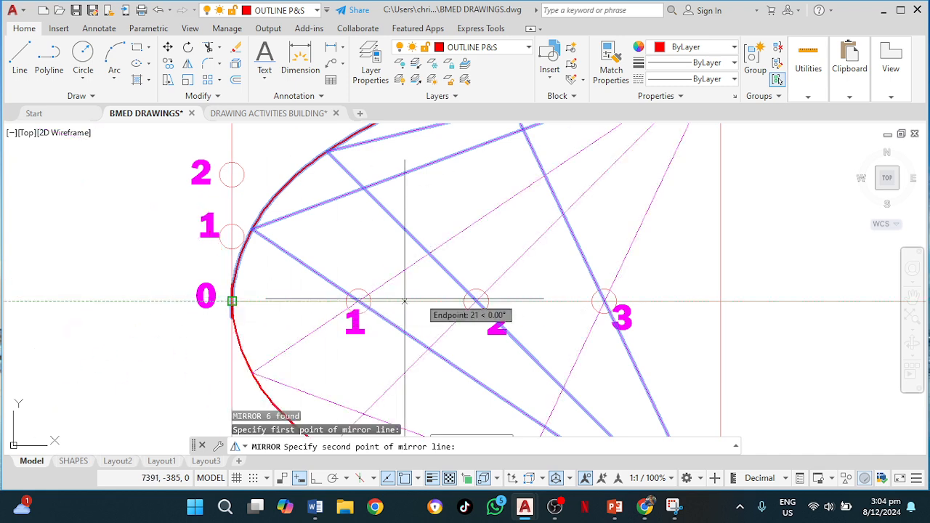
click(720, 301)
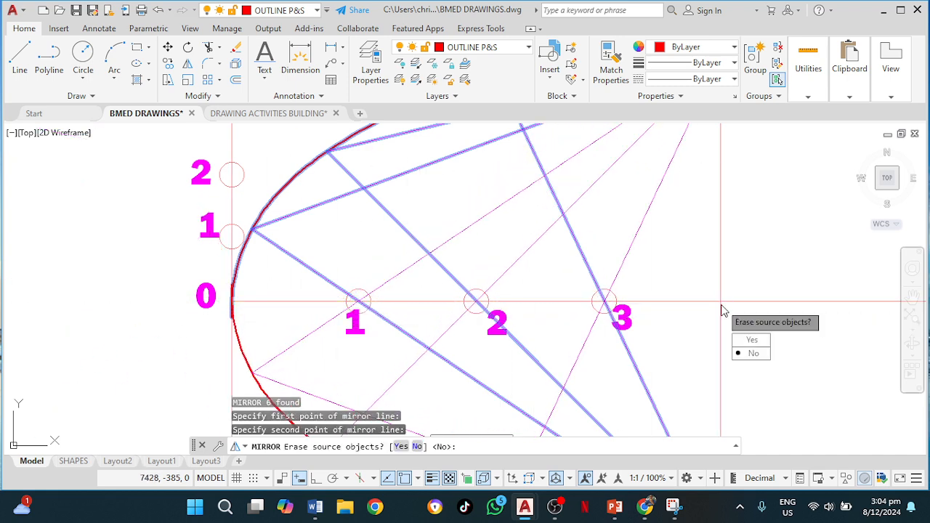
key(Return)
Erase the leftover spline segment extending past the bottom midpoint.
scroll(720, 305, down, 5)
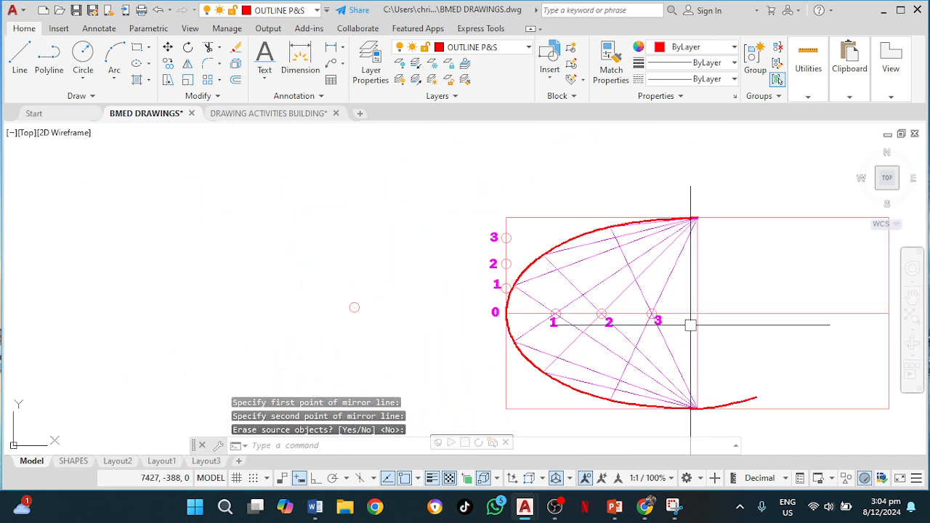
mouse_move(755, 354)
middle_down()
mouse_move(721, 356)
mouse_move(554, 299)
middle_up()
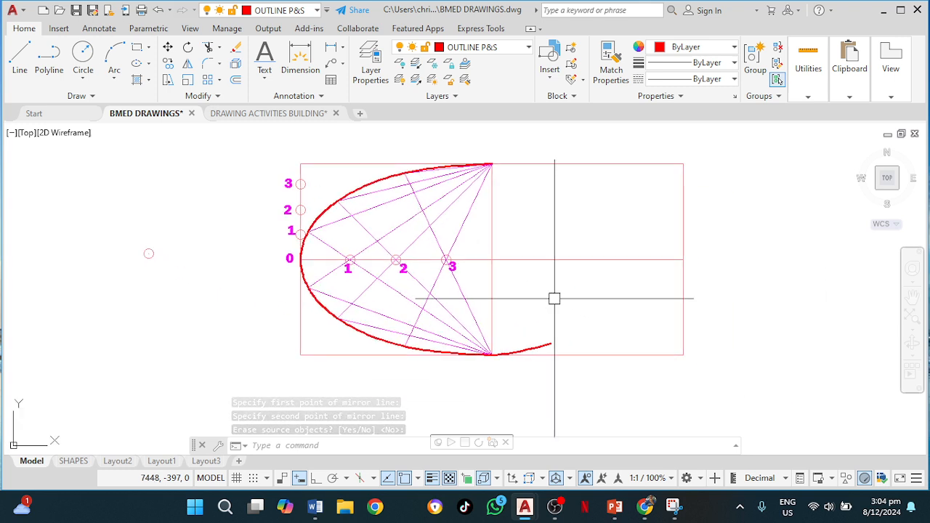
click(542, 343)
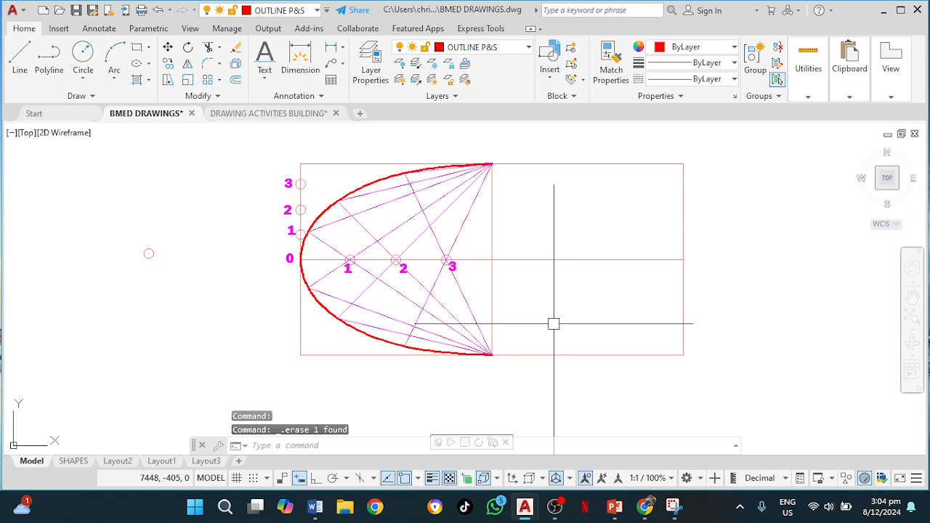
middle_drag(535, 325, 518, 370)
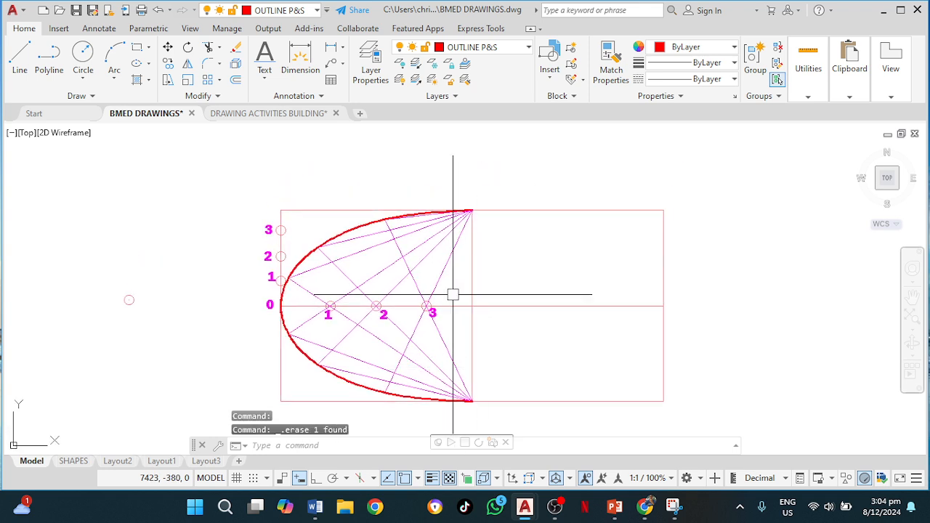
mouse_move(455, 274)
mouse_down()
mouse_move(459, 263)
mouse_move(339, 230)
mouse_move(322, 239)
mouse_up()
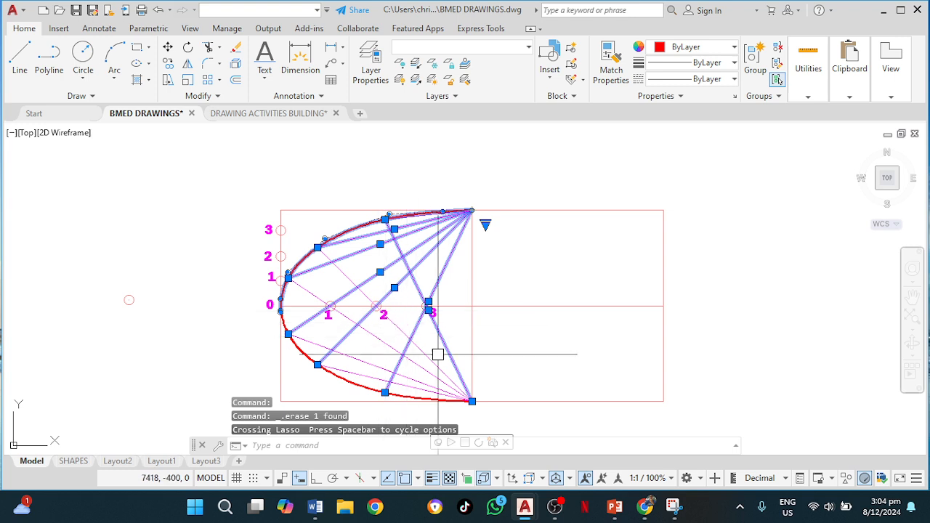
mouse_move(433, 344)
mouse_down()
mouse_move(438, 335)
mouse_move(403, 381)
mouse_up()
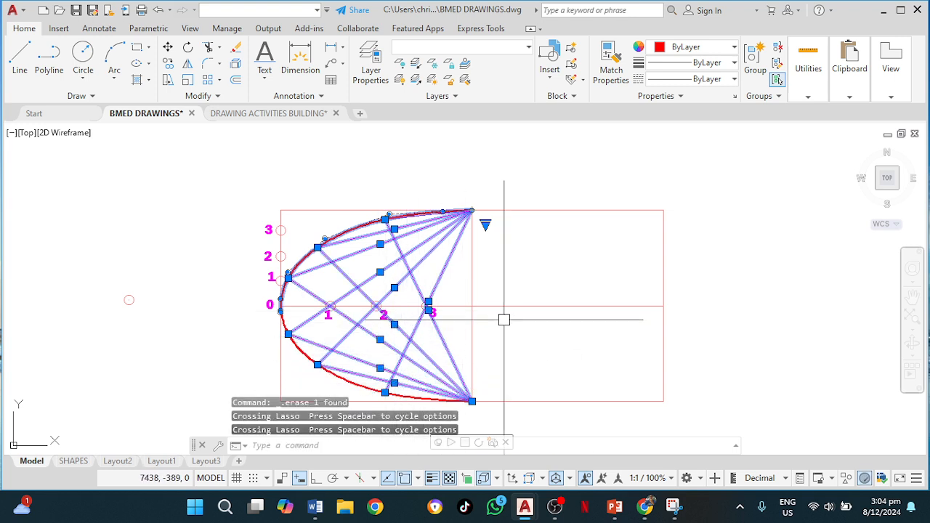
key(Return)
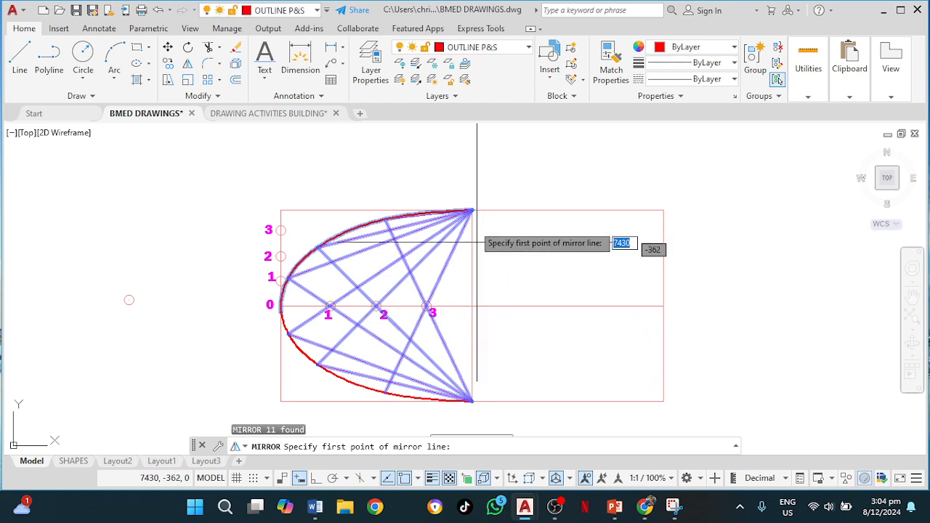
click(472, 211)
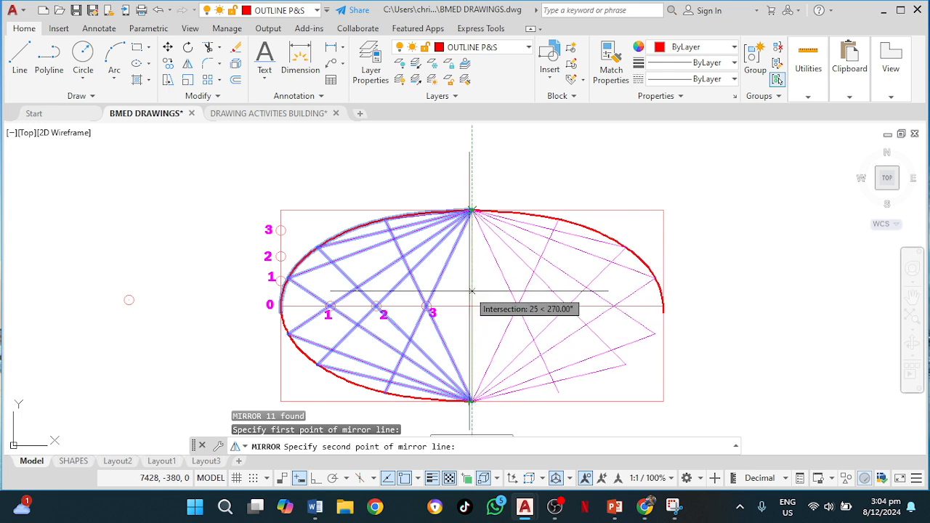
key(Escape)
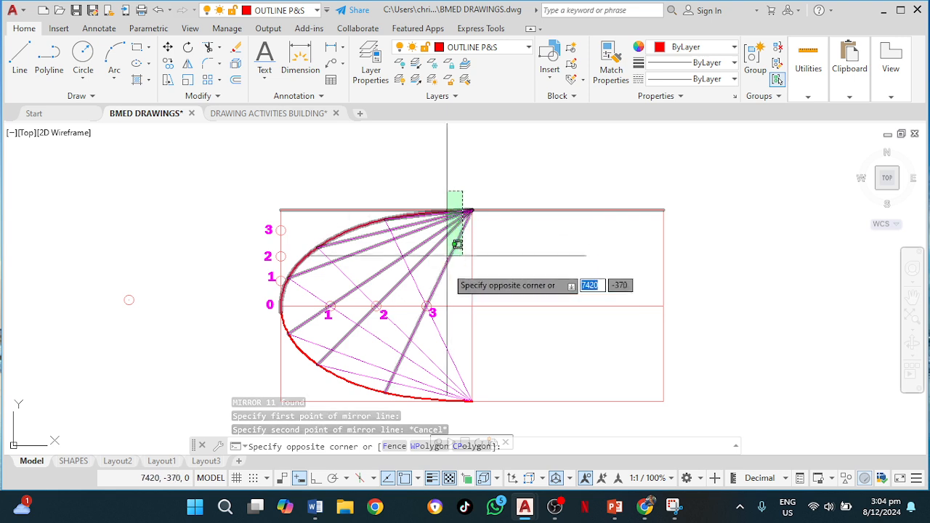
Mirror the whole left half of the ellipse and its construction about the vertical line through the top and bottom midpoints, keeping the originals.
click(287, 396)
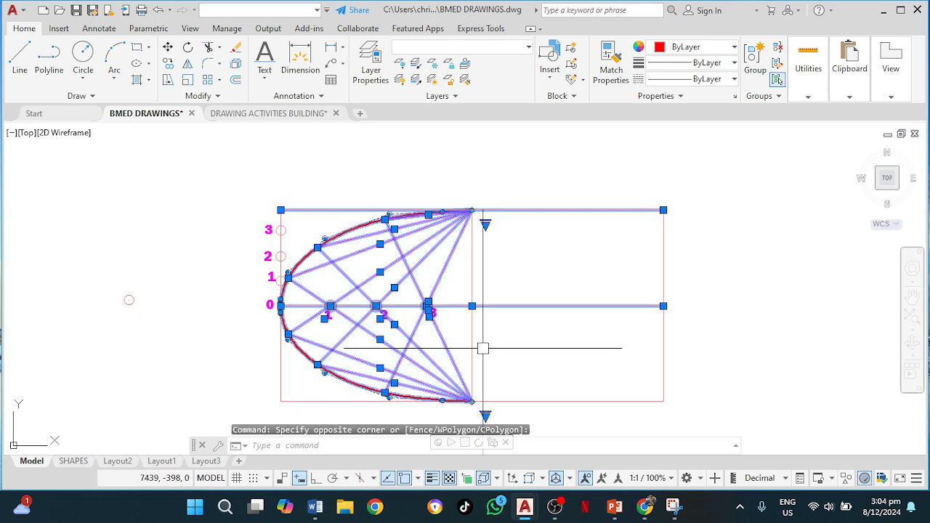
key(Return)
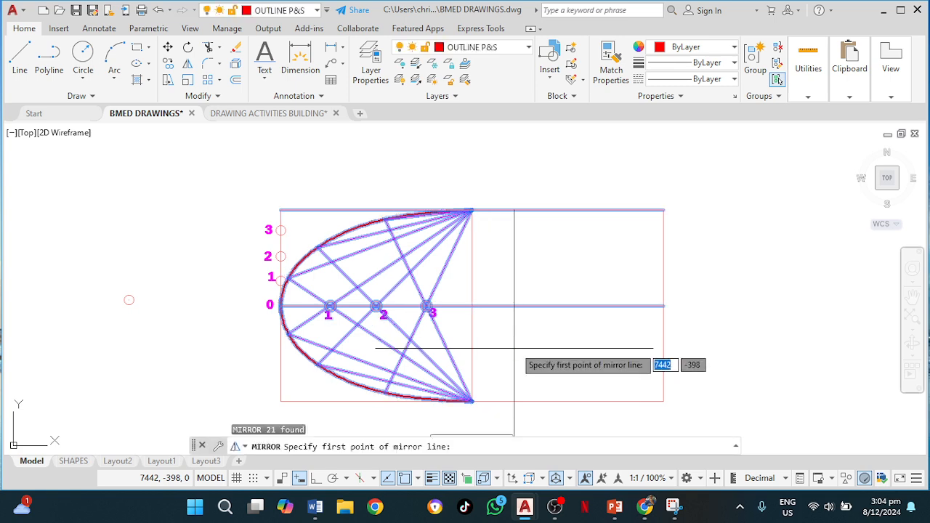
click(472, 210)
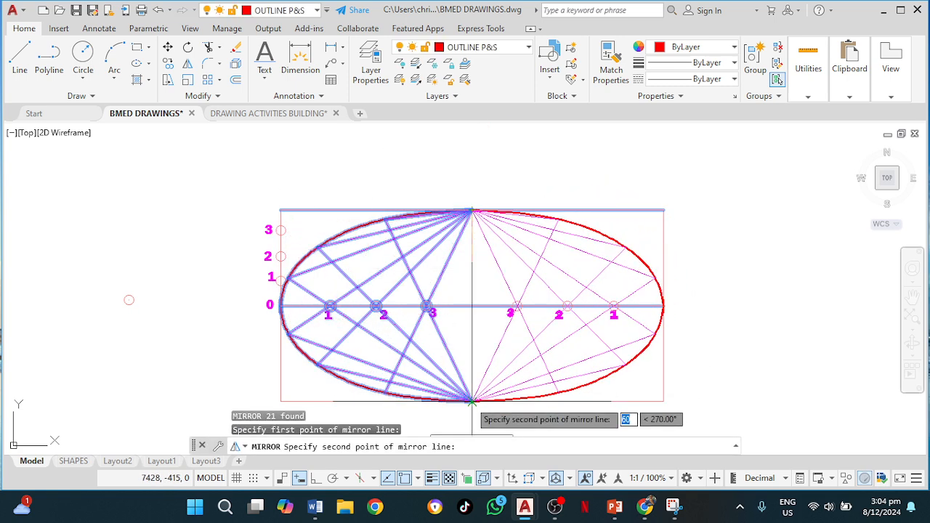
click(472, 400)
key(Return)
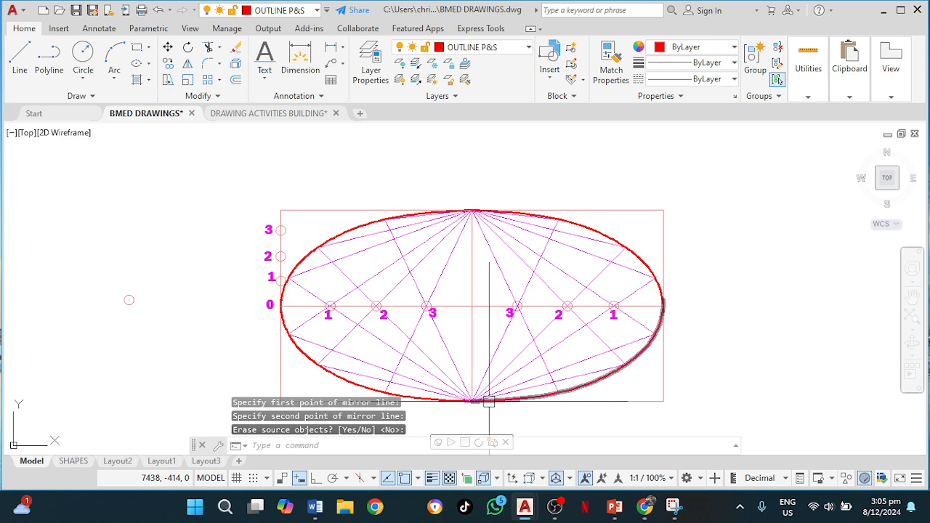
Move the completed ellipse with its rectangle and construction lines to sit just below the title text.
scroll(691, 316, down, 2)
mouse_move(687, 321)
middle_down()
mouse_move(571, 344)
mouse_move(542, 322)
middle_up()
scroll(544, 322, up, 2)
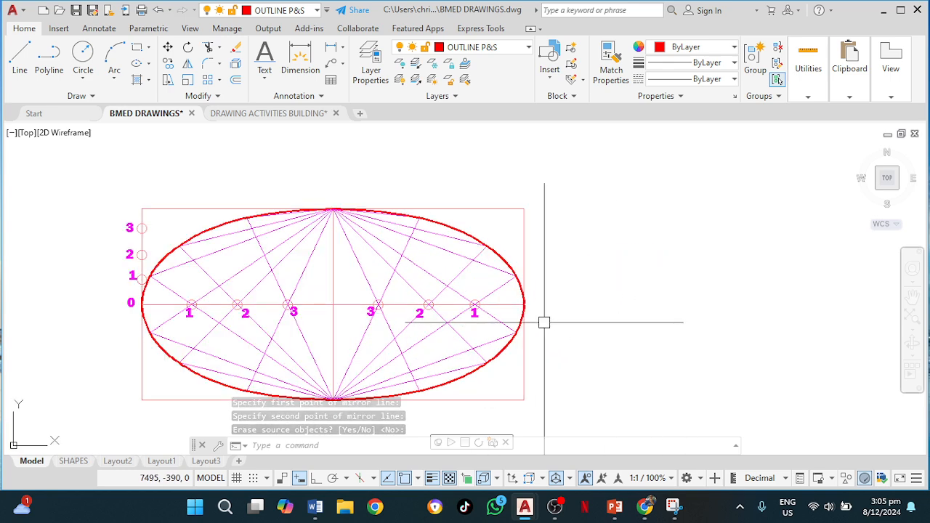
scroll(544, 322, down, 2)
scroll(353, 253, down, 2)
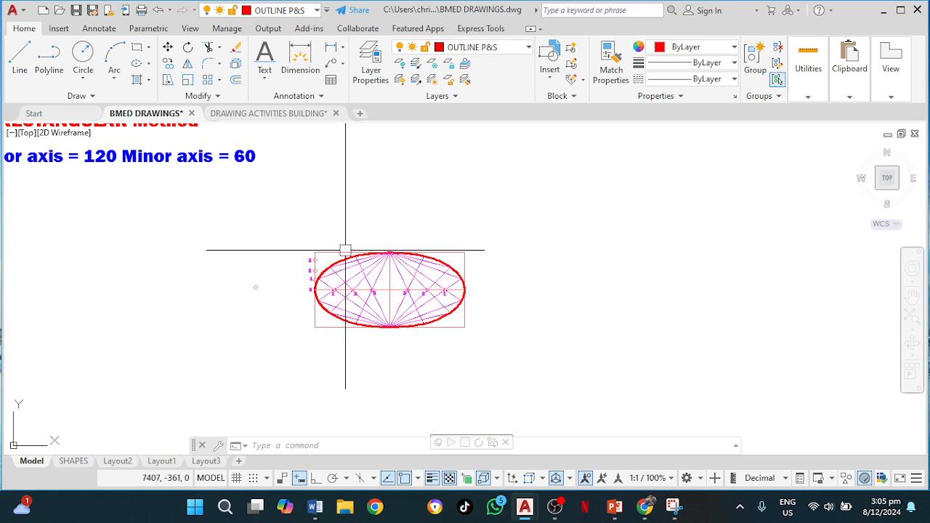
click(283, 234)
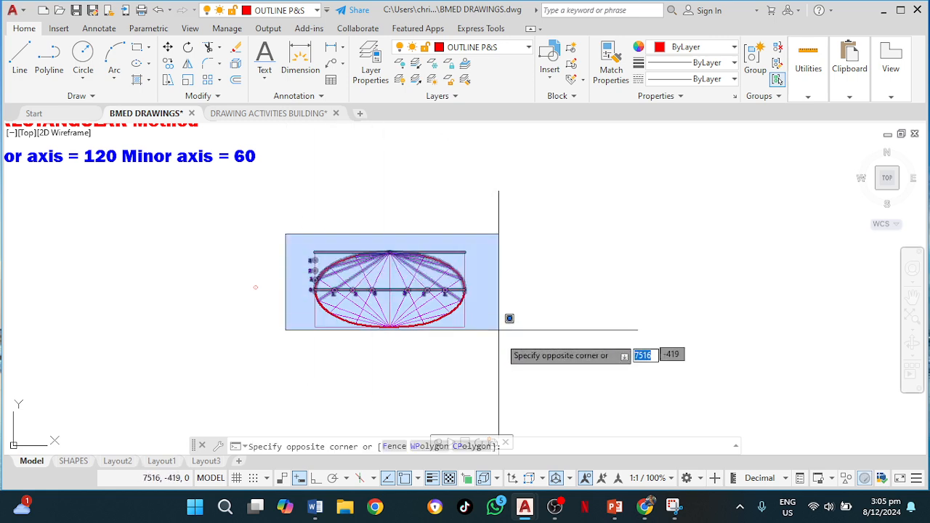
click(500, 359)
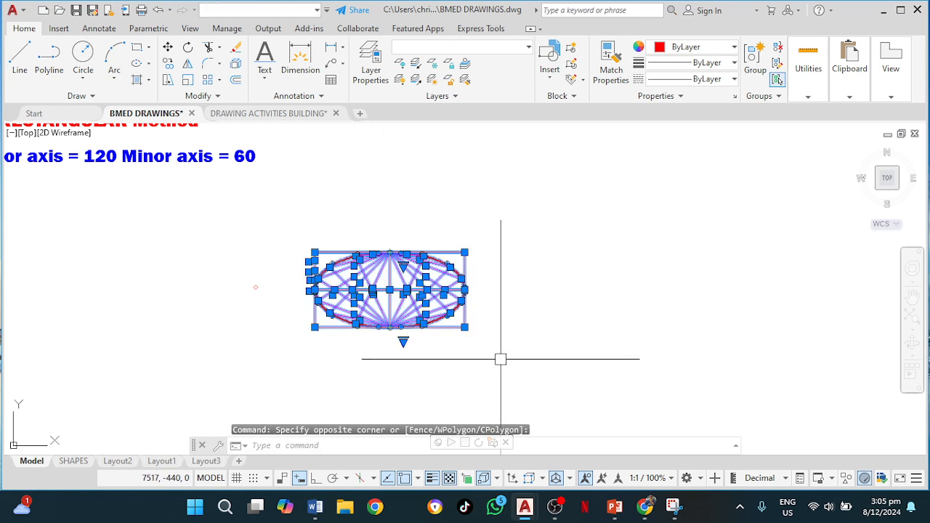
text(m)
key(Return)
click(509, 334)
mouse_move(339, 308)
middle_down()
mouse_move(481, 336)
mouse_move(587, 379)
middle_up()
middle_drag(469, 367, 312, 383)
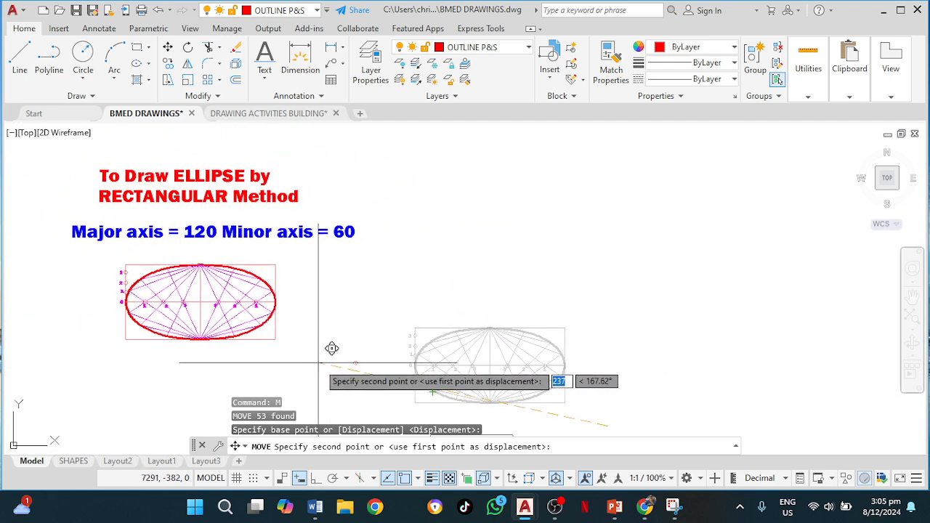
click(324, 363)
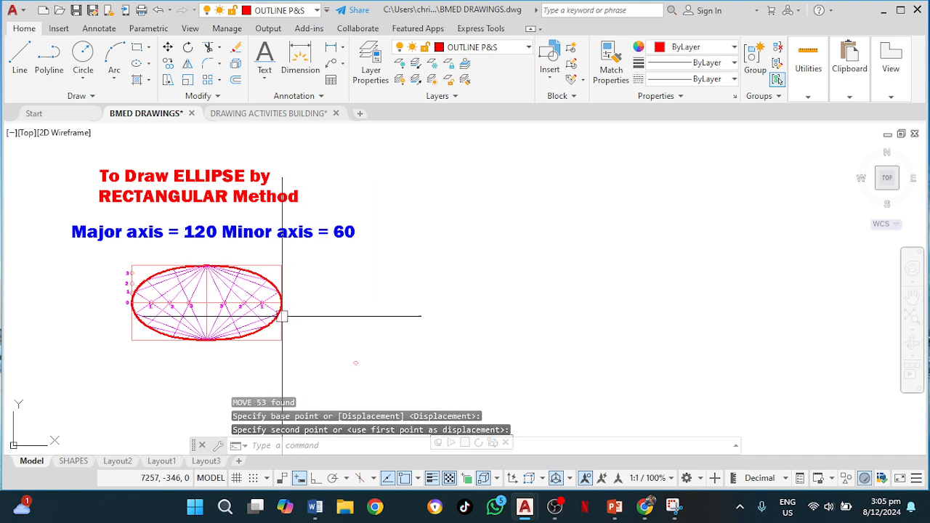
scroll(245, 313, up, 2)
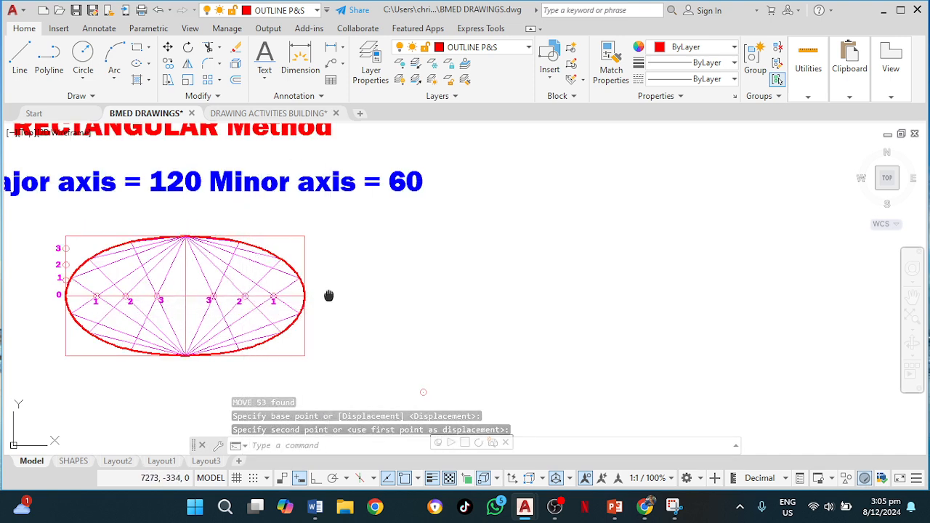